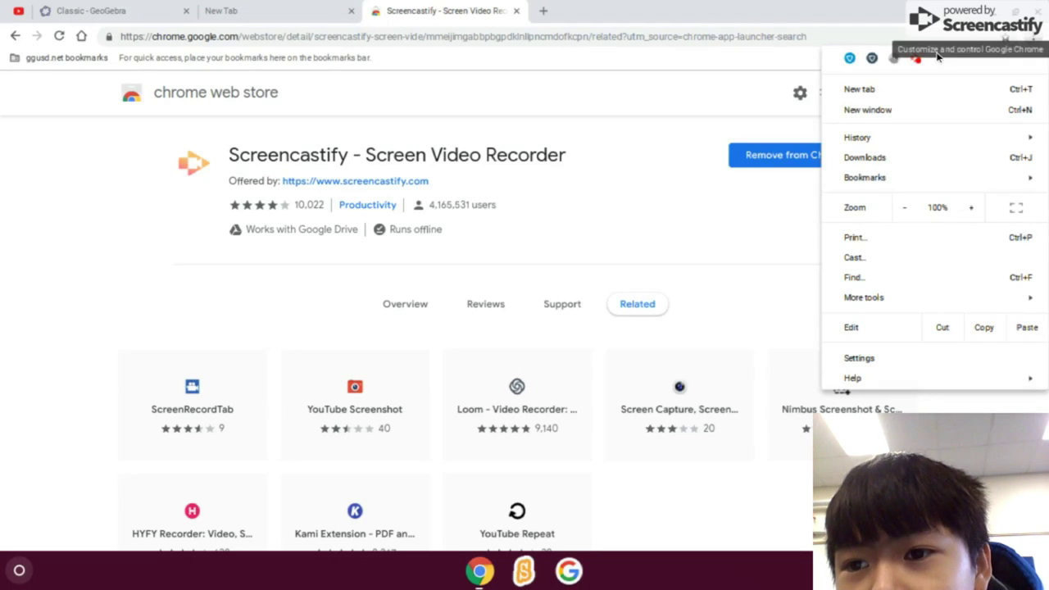
Turn on Screencastify's webcam preview and open Options from its account menu.
left_click(897, 230)
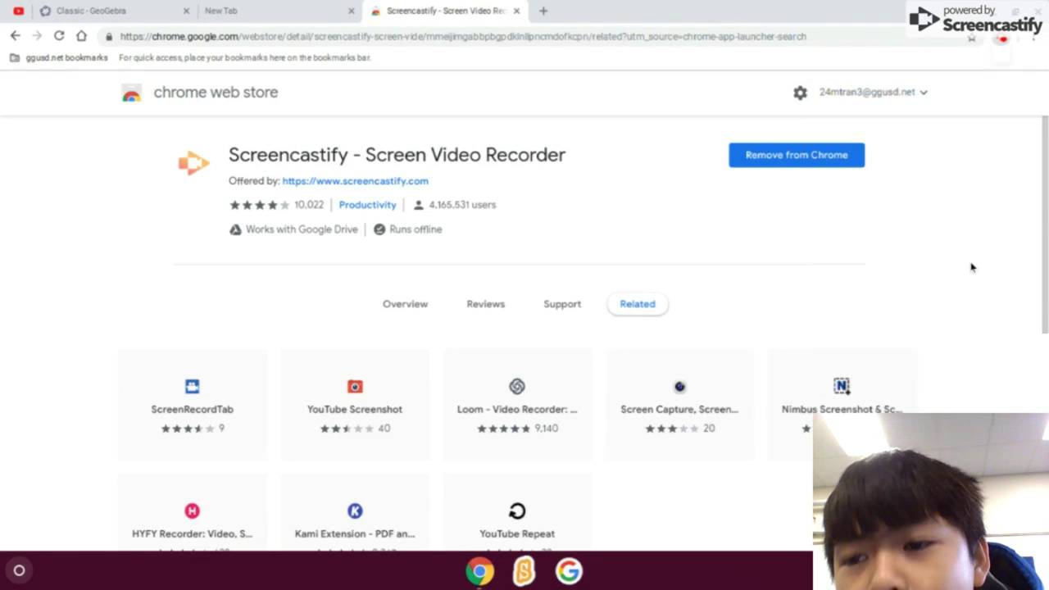
left_click(1001, 39)
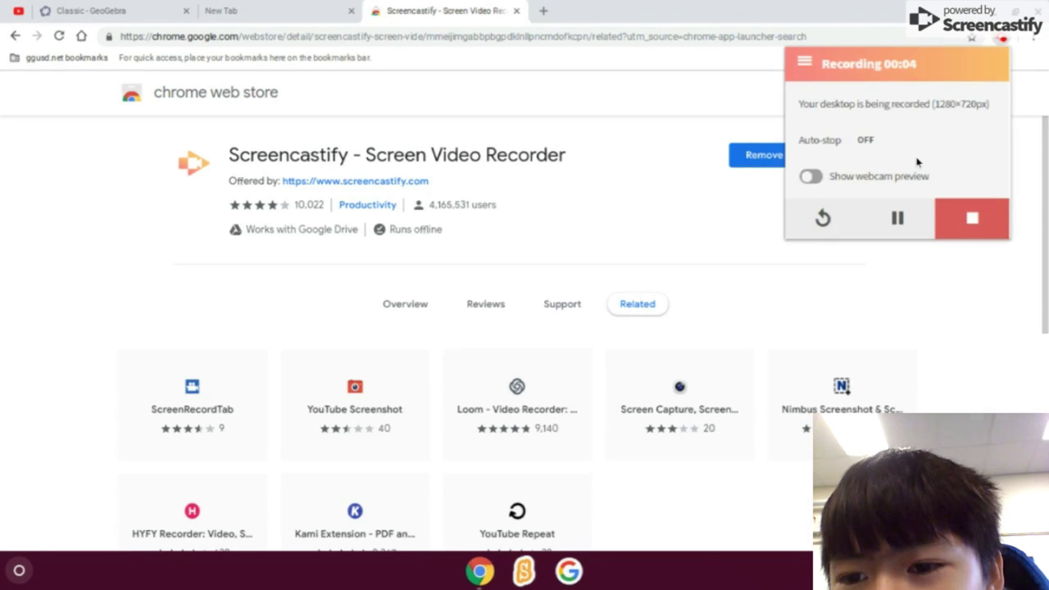
left_click(811, 177)
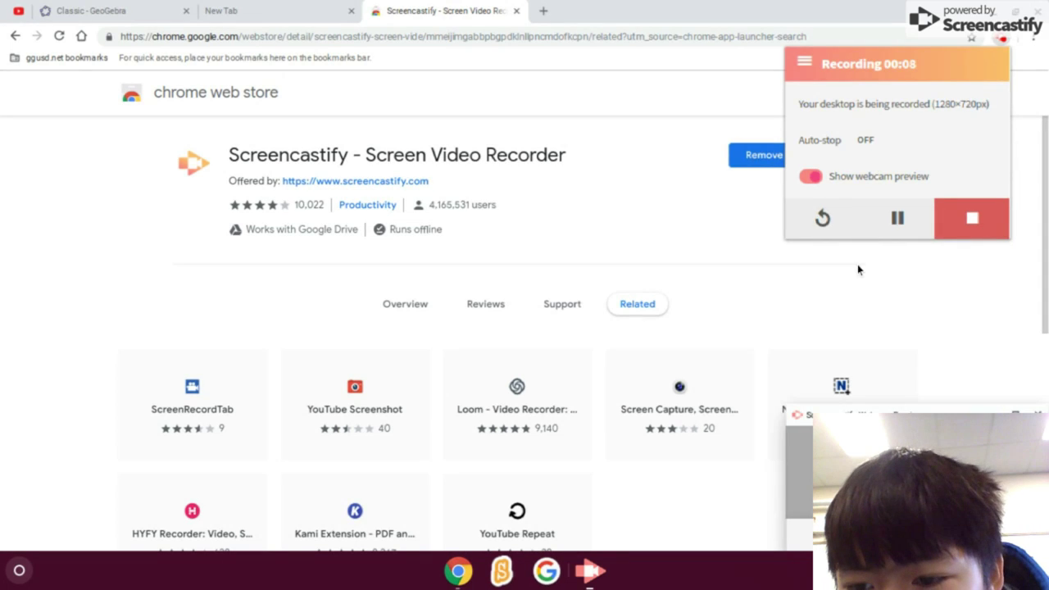
left_click(803, 64)
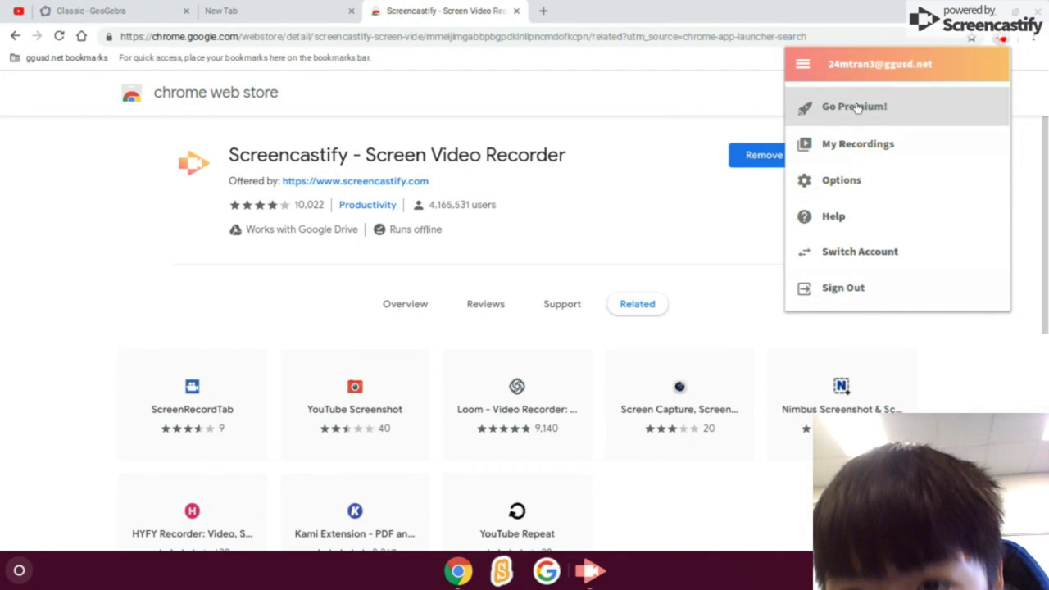
left_click(896, 188)
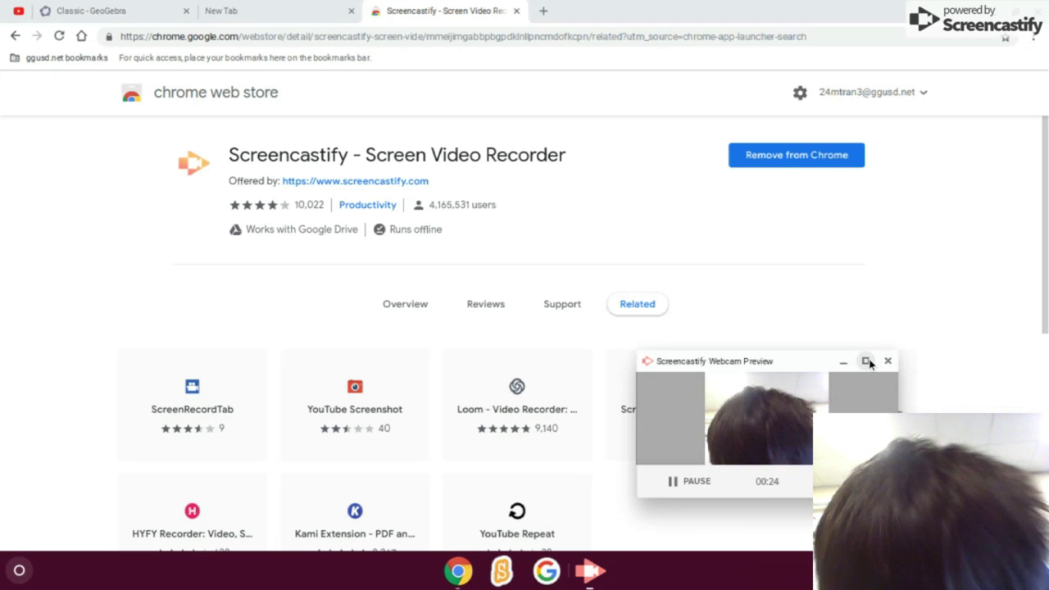
Maximize and restore the webcam preview, then drag it toward the lower right.
left_click(866, 361)
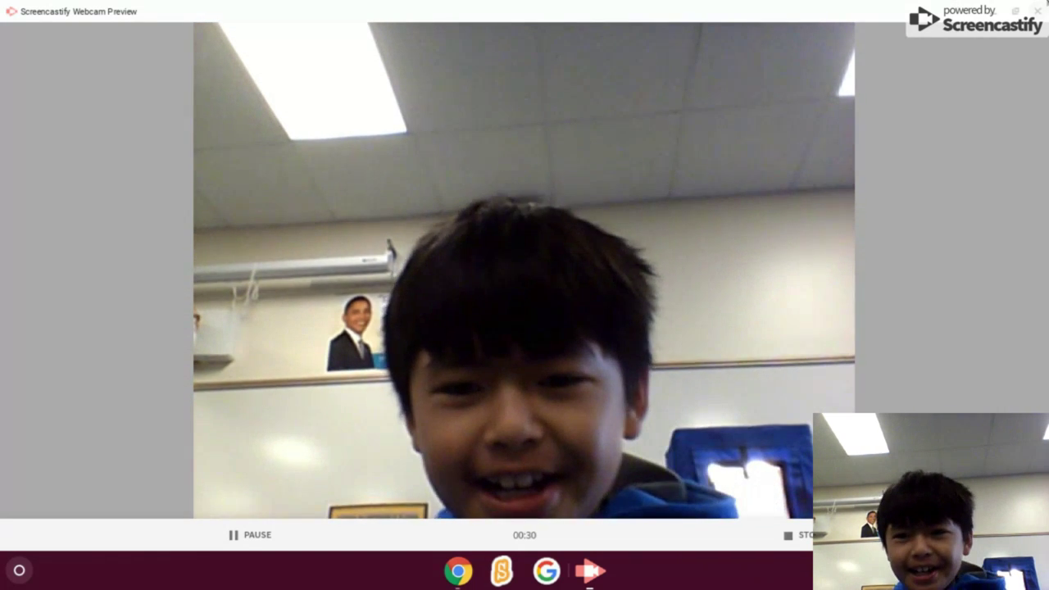
left_click(1016, 10)
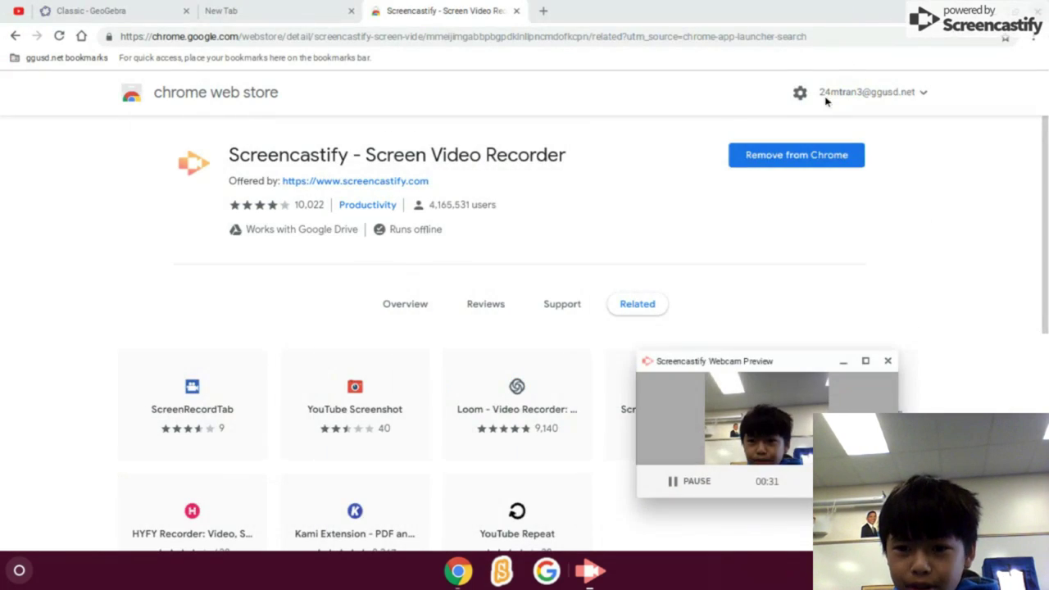
left_click_drag(746, 357, 899, 387)
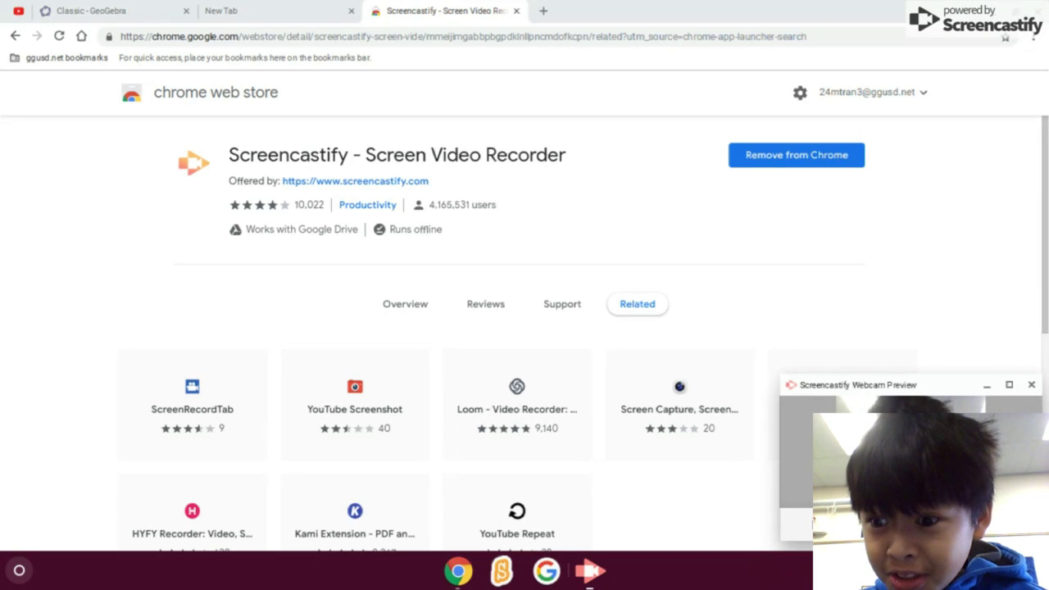
scroll(524, 328, "down", 1)
scroll(524, 328, "down", 5)
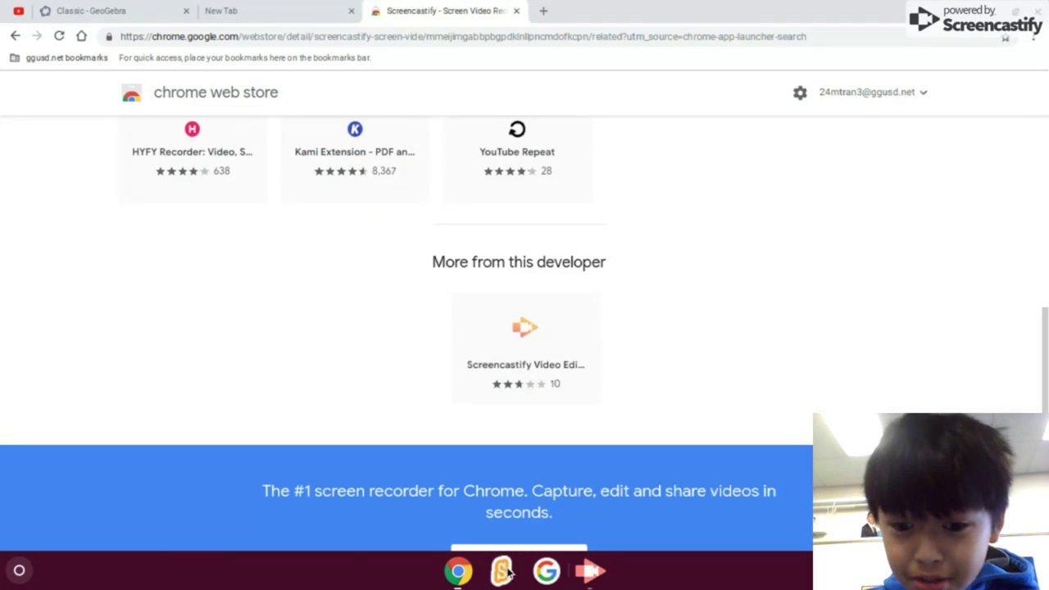
Bring the webcam preview back, make it taller and nudge it into place.
left_click(590, 571)
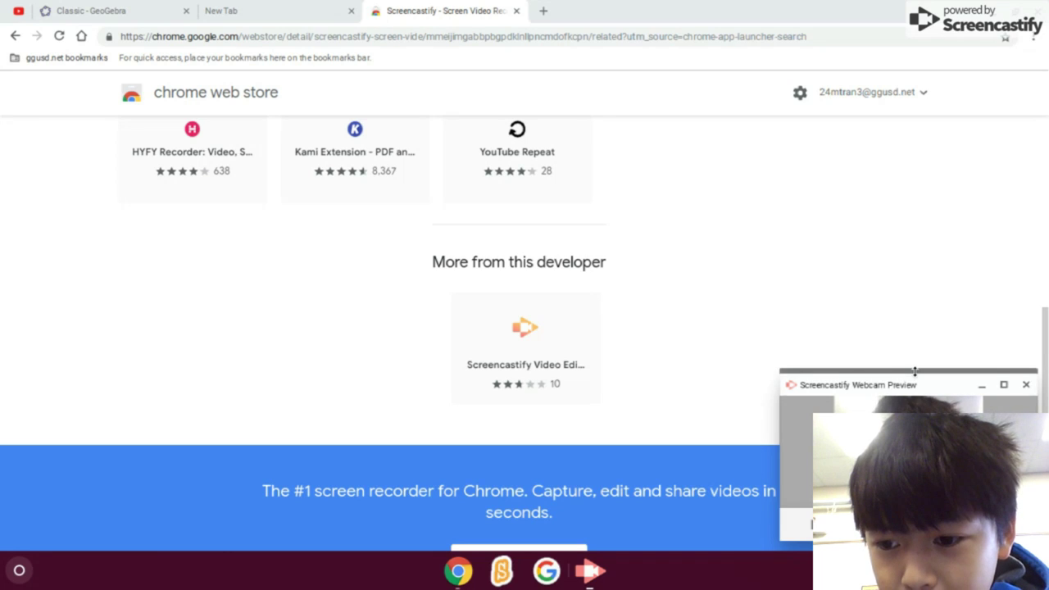
left_click_drag(914, 371, 915, 344)
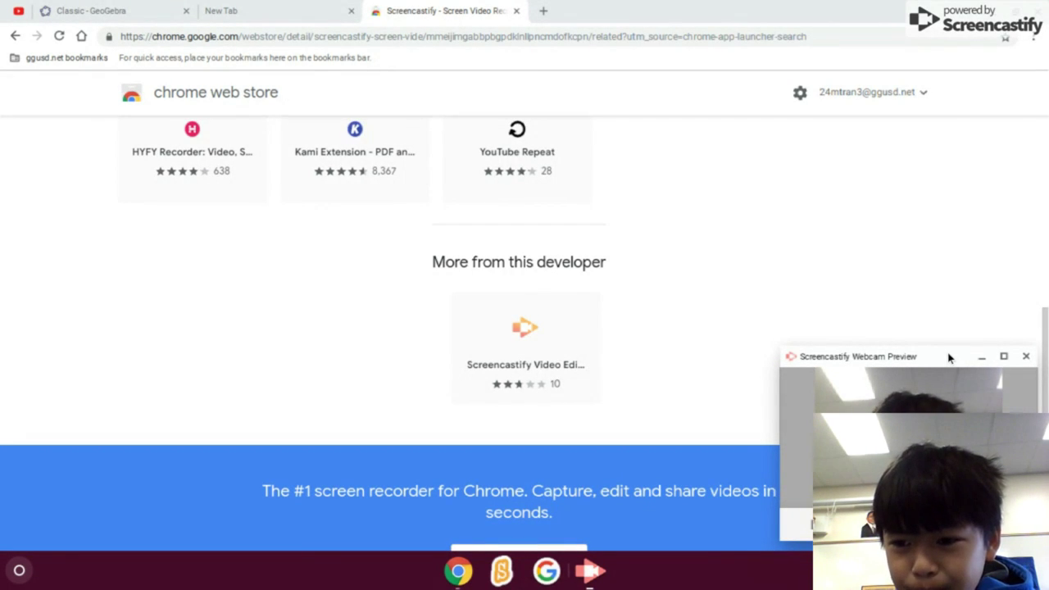
left_click_drag(948, 357, 960, 367)
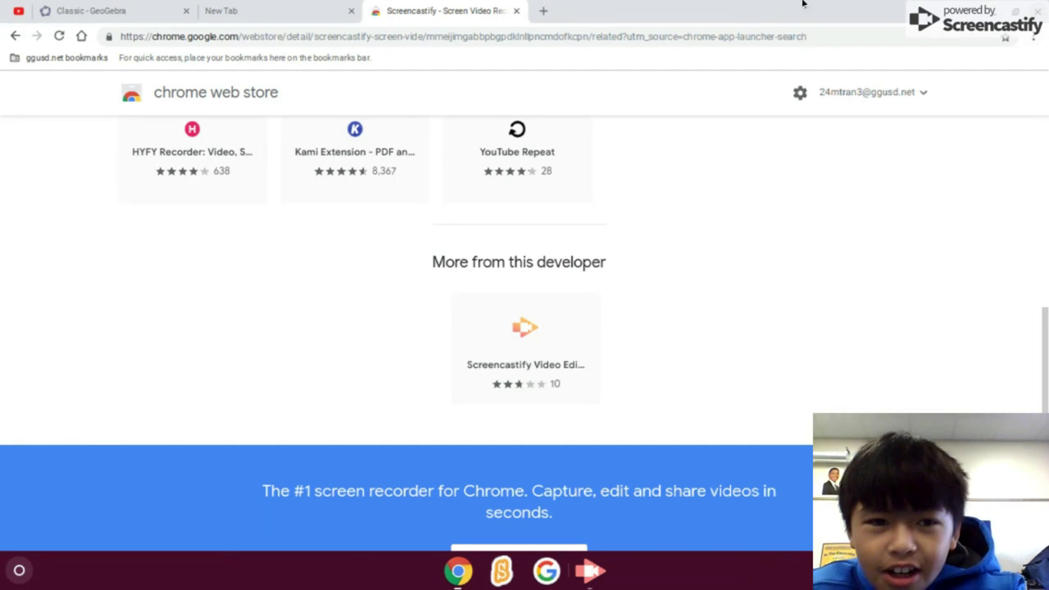
Close the blank new tab and reopen the webcam preview window.
left_click(293, 9)
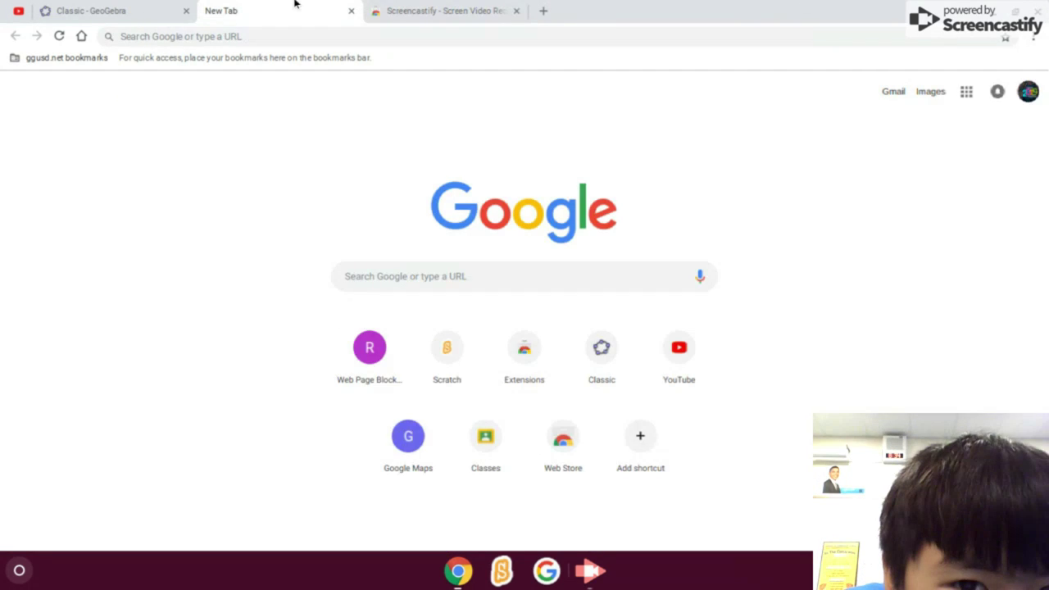
left_click(351, 10)
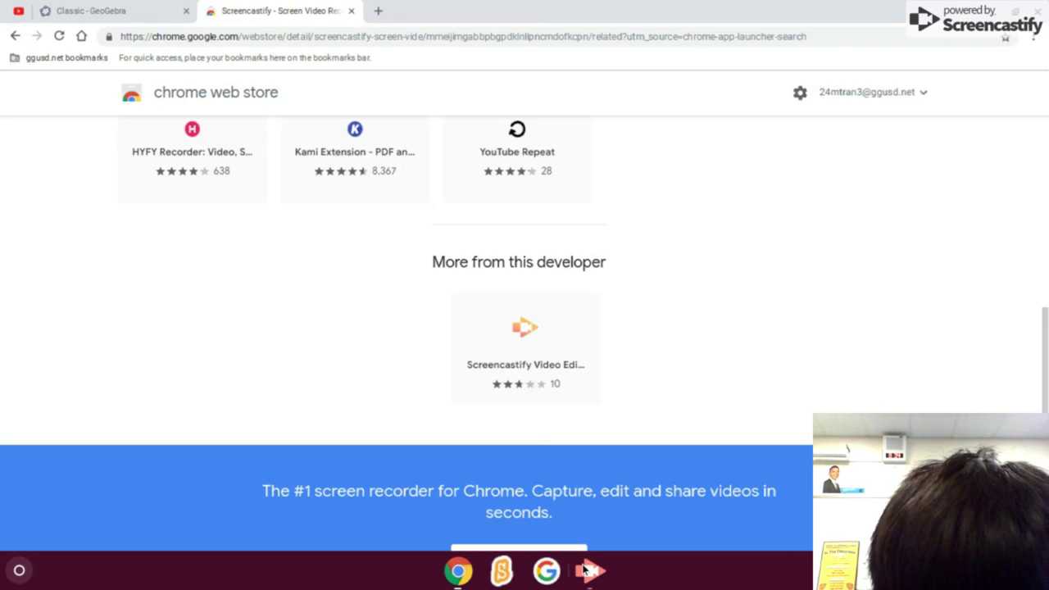
left_click(586, 569)
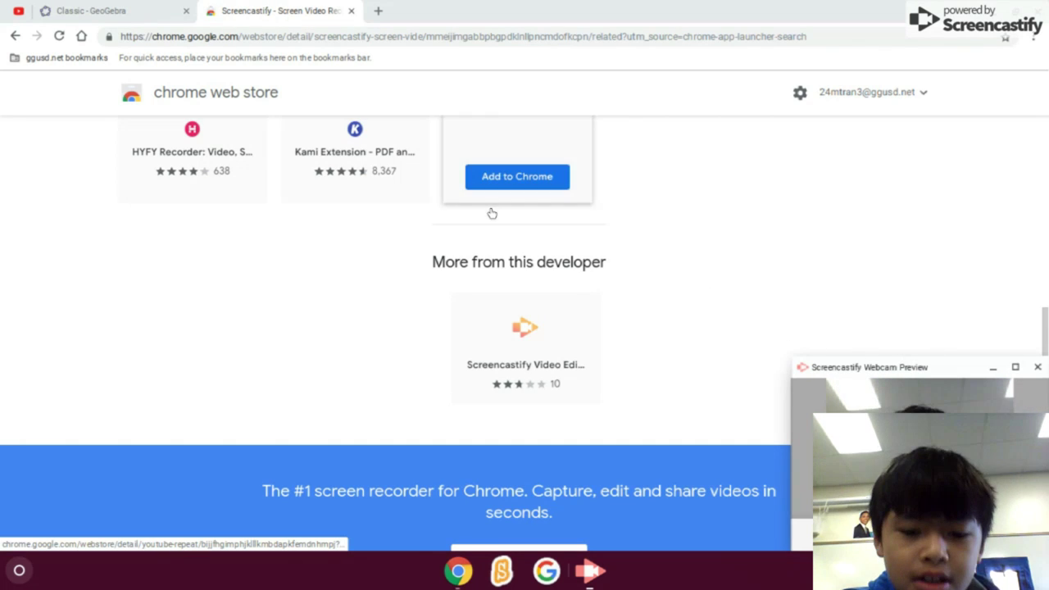
On the YouTube tab, collapse the sidebar, go to My channel, and open the status tray.
left_click(18, 10)
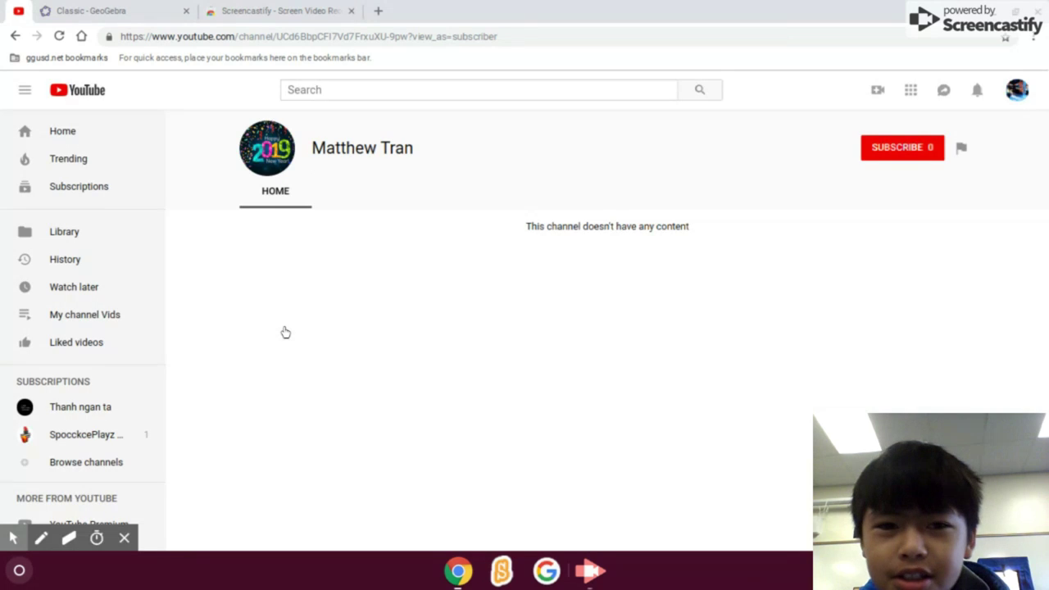
left_click(590, 570)
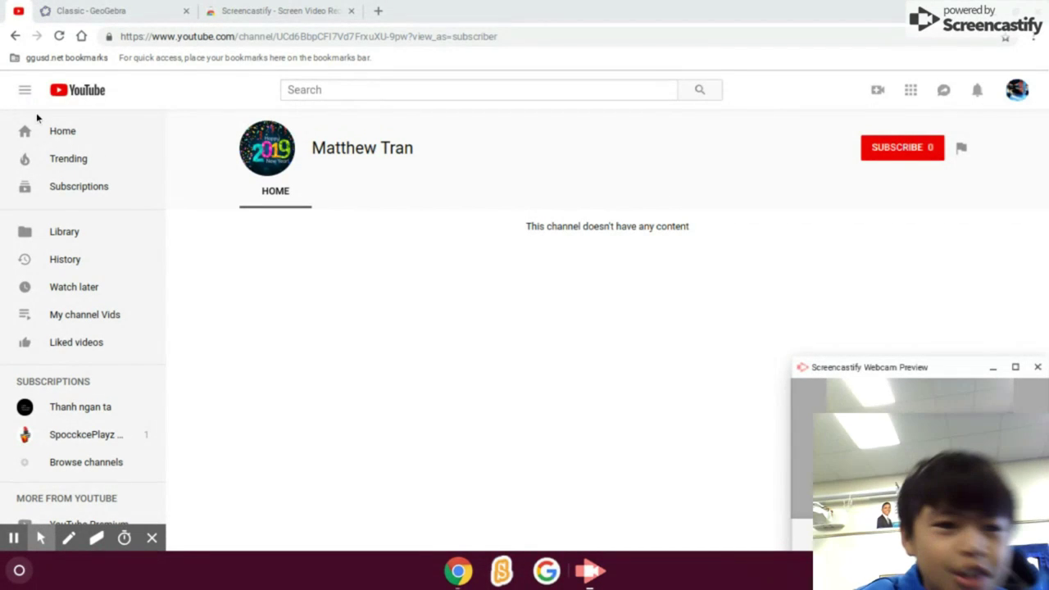
left_click(27, 91)
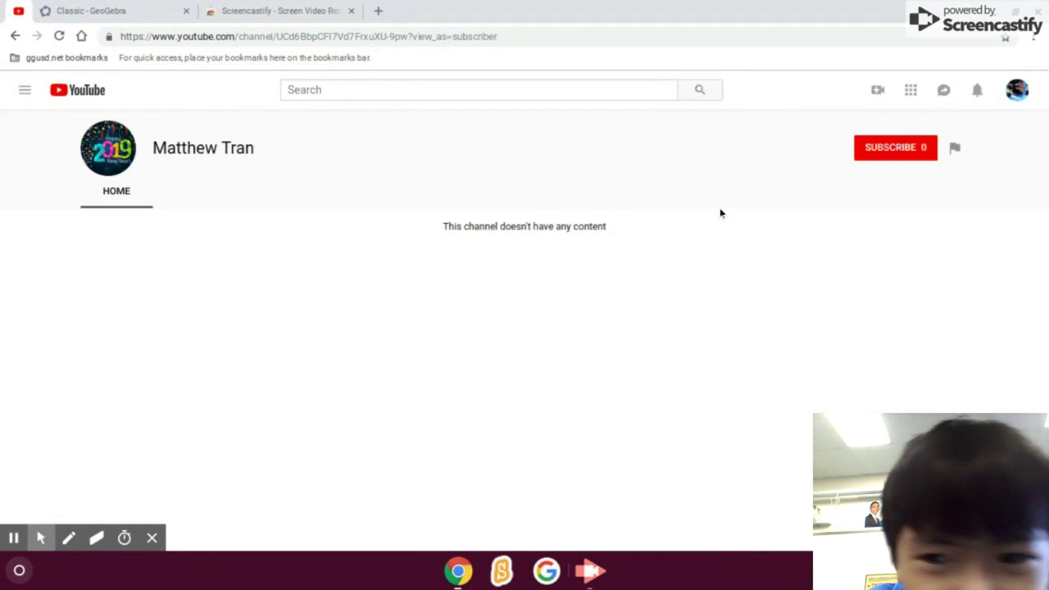
left_click(1016, 91)
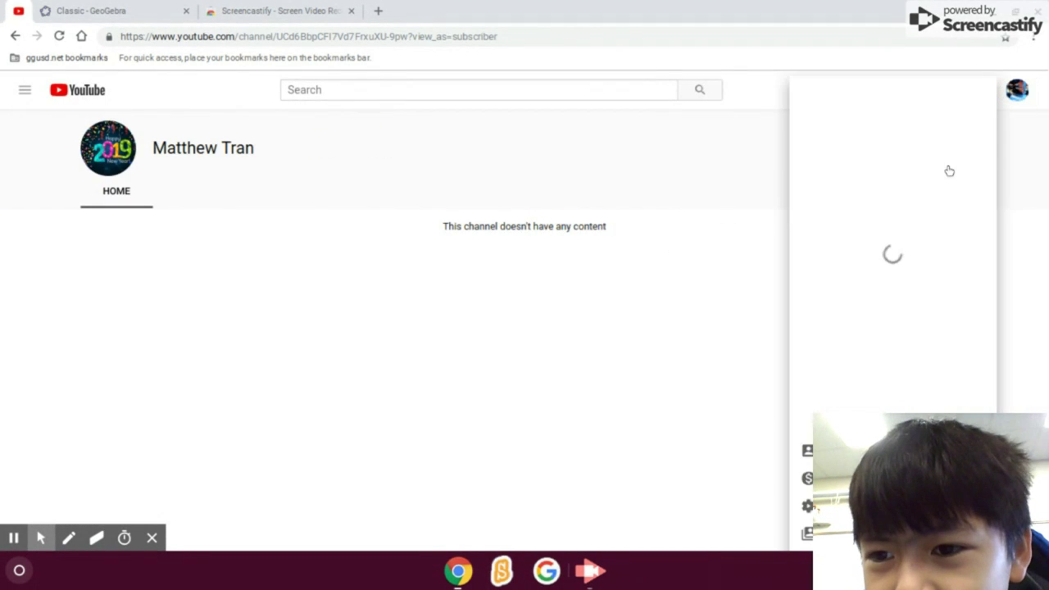
left_click(849, 146)
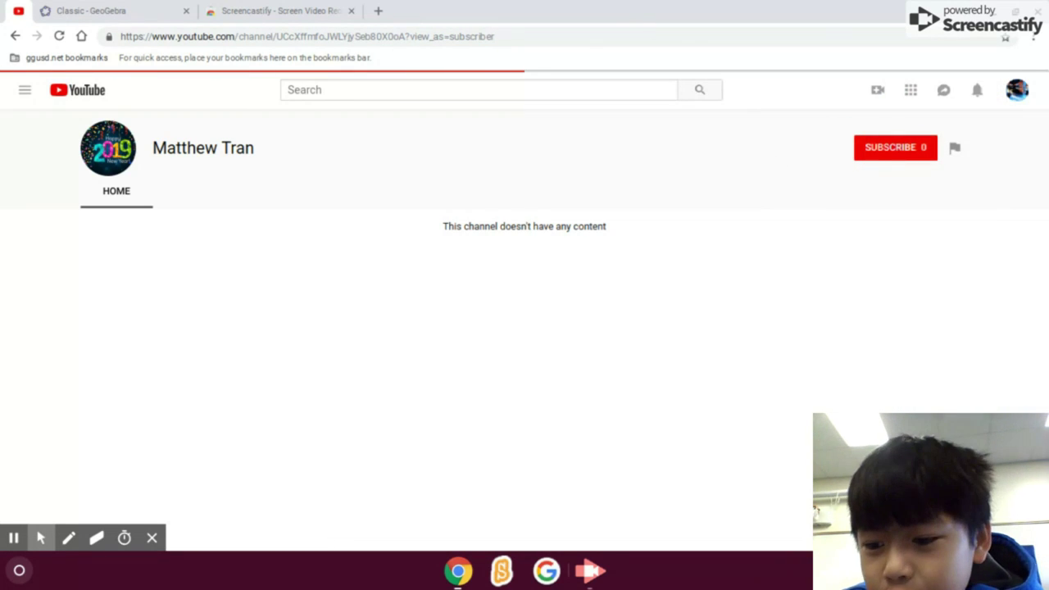
left_click(1020, 570)
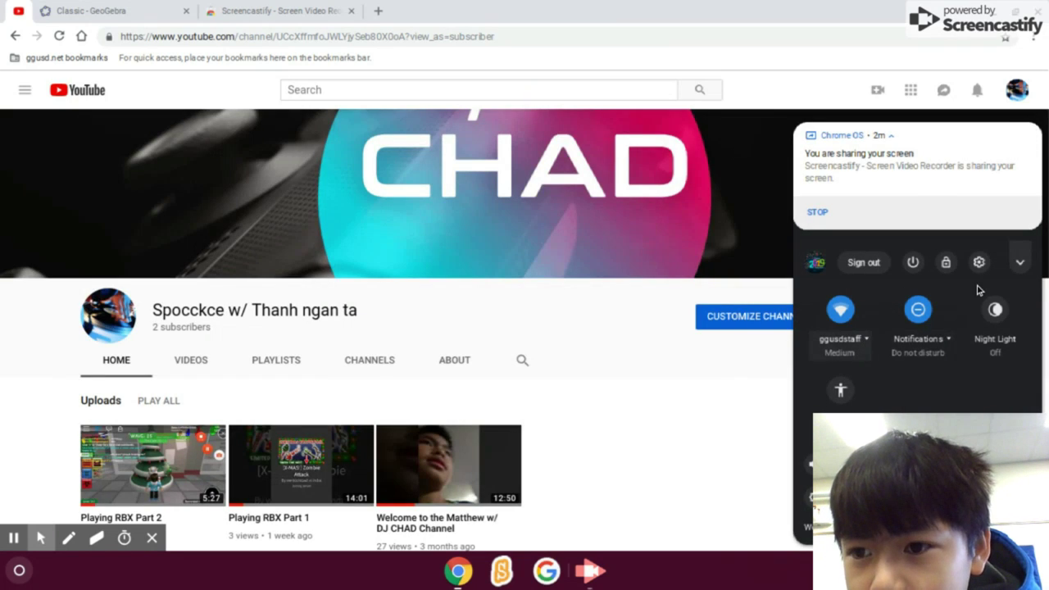
Browse the Accessibility settings in quick settings and return to the main panel.
left_click(840, 390)
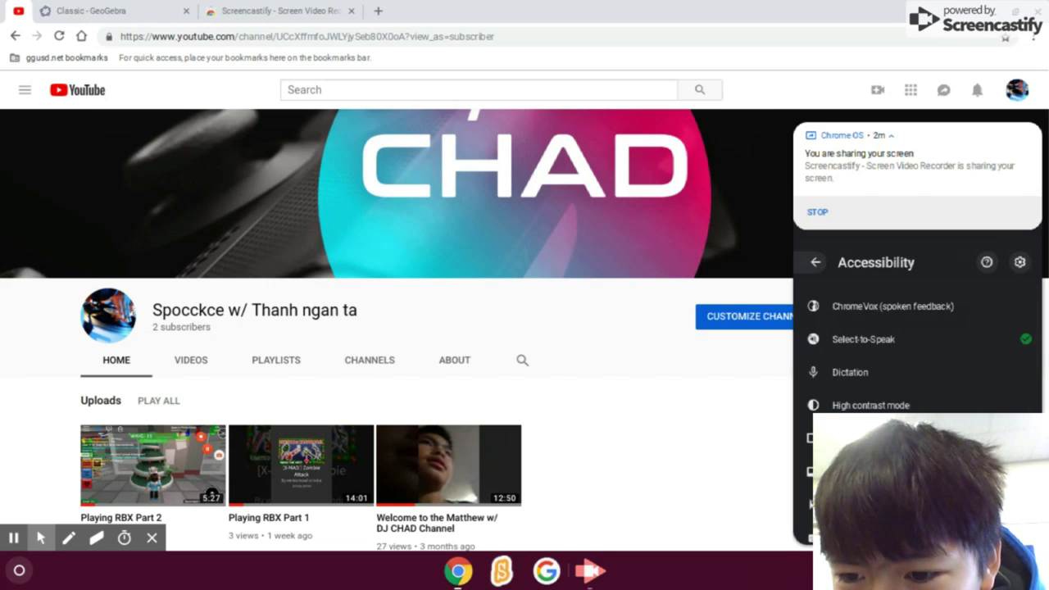
scroll(909, 352, "down", 1)
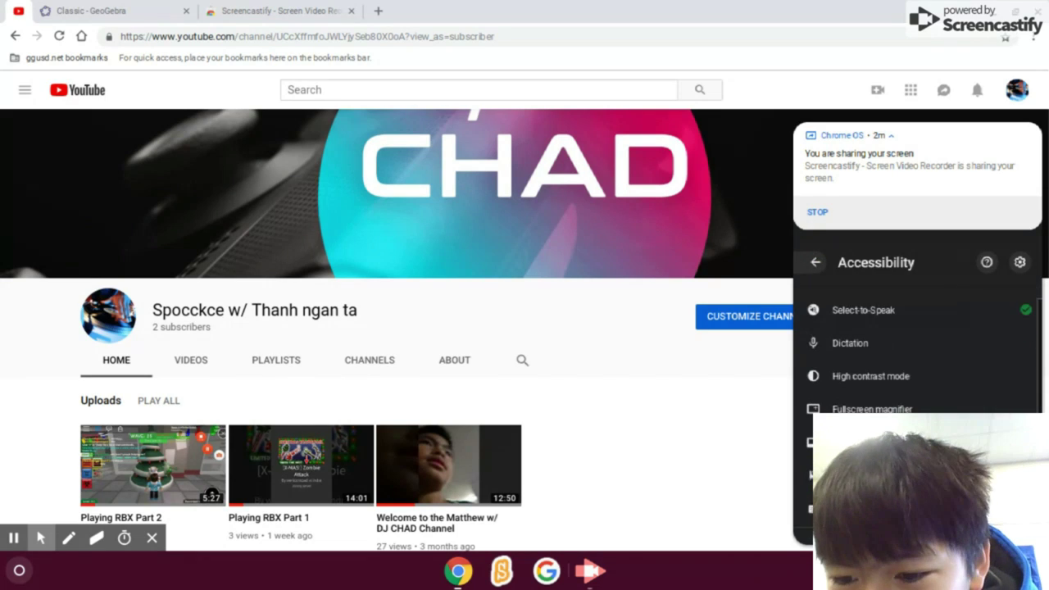
scroll(909, 352, "down", 4)
scroll(909, 353, "up", 1)
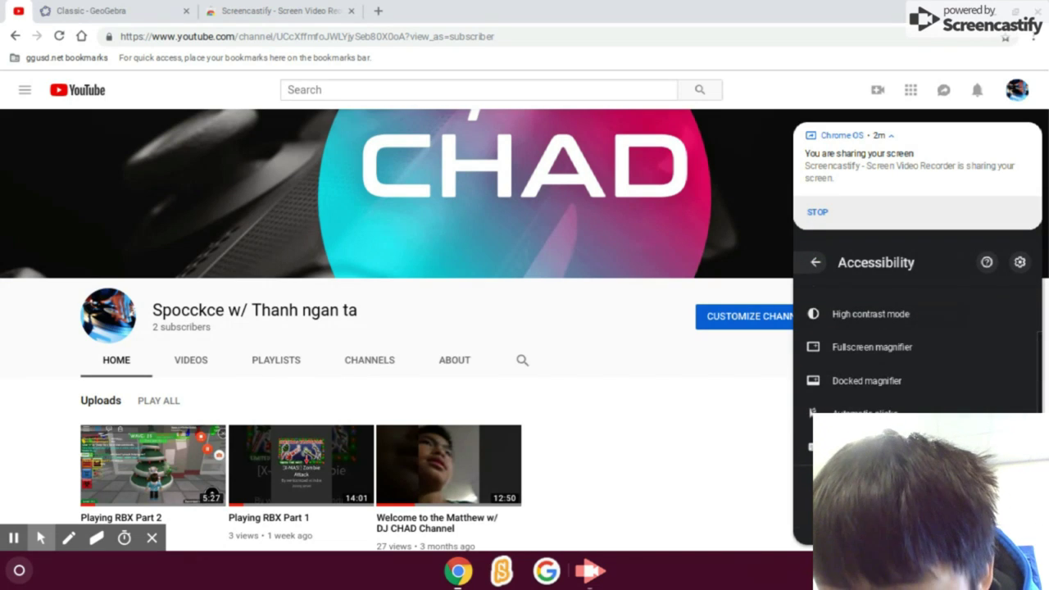
scroll(910, 352, "up", 1)
scroll(910, 352, "up", 1)
scroll(909, 352, "up", 1)
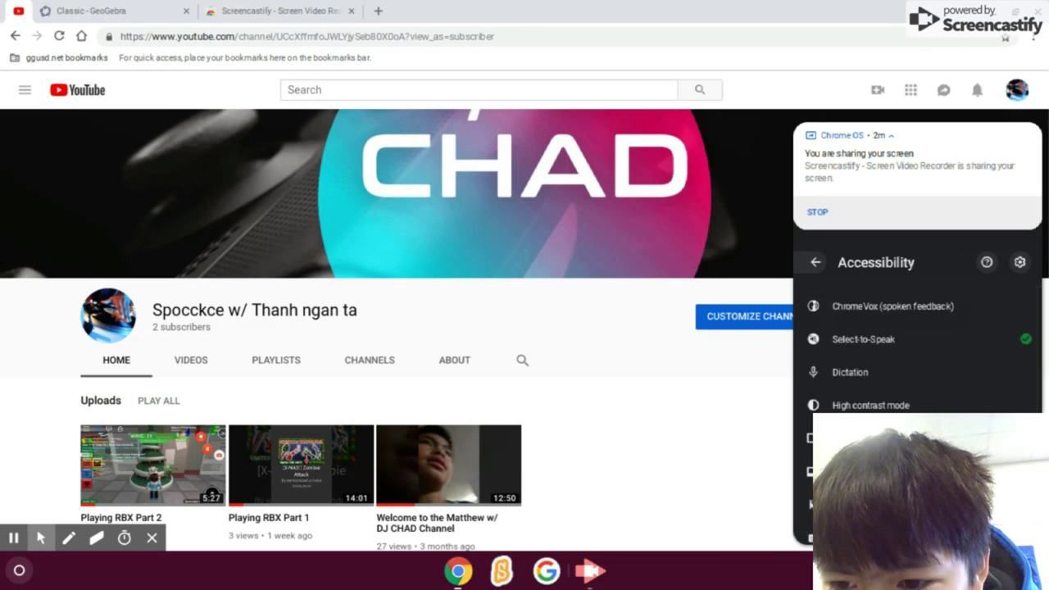
scroll(909, 352, "down", 5)
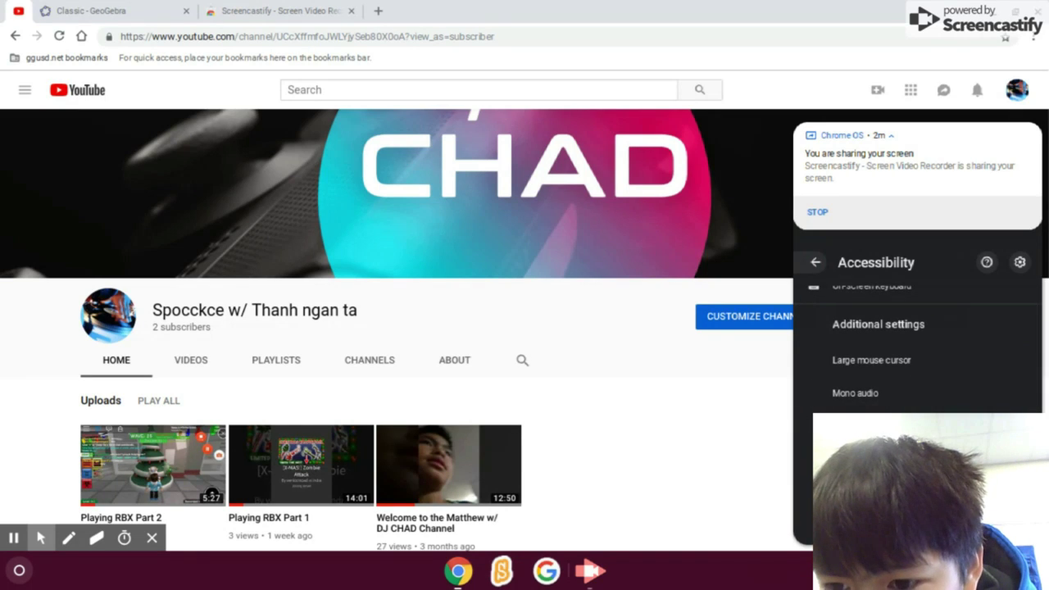
left_click(911, 363)
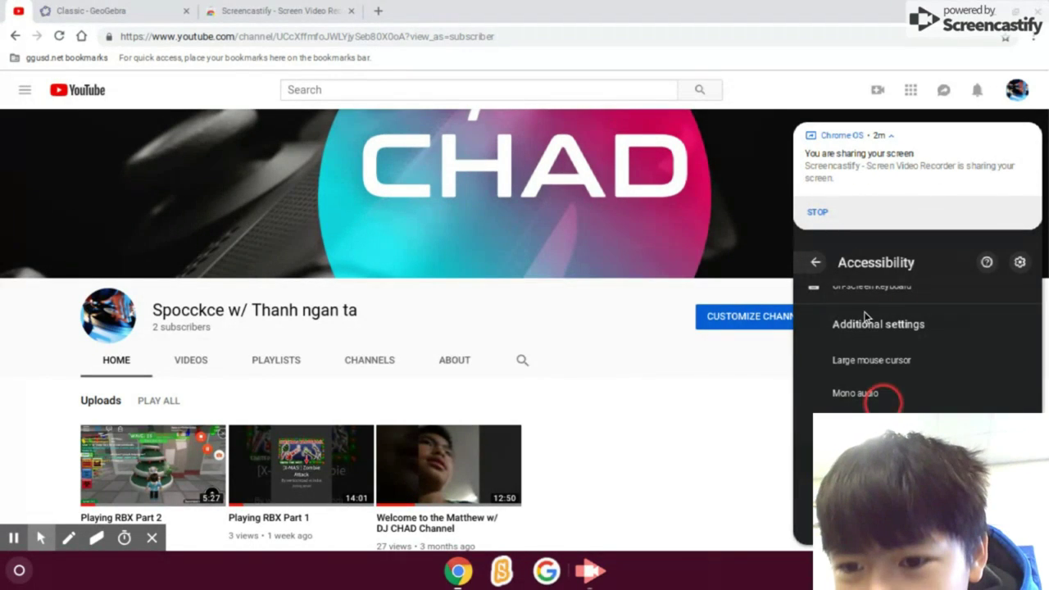
left_click(815, 262)
Close quick settings and open the 'Playing RBX Part 2' video.
left_click(742, 482)
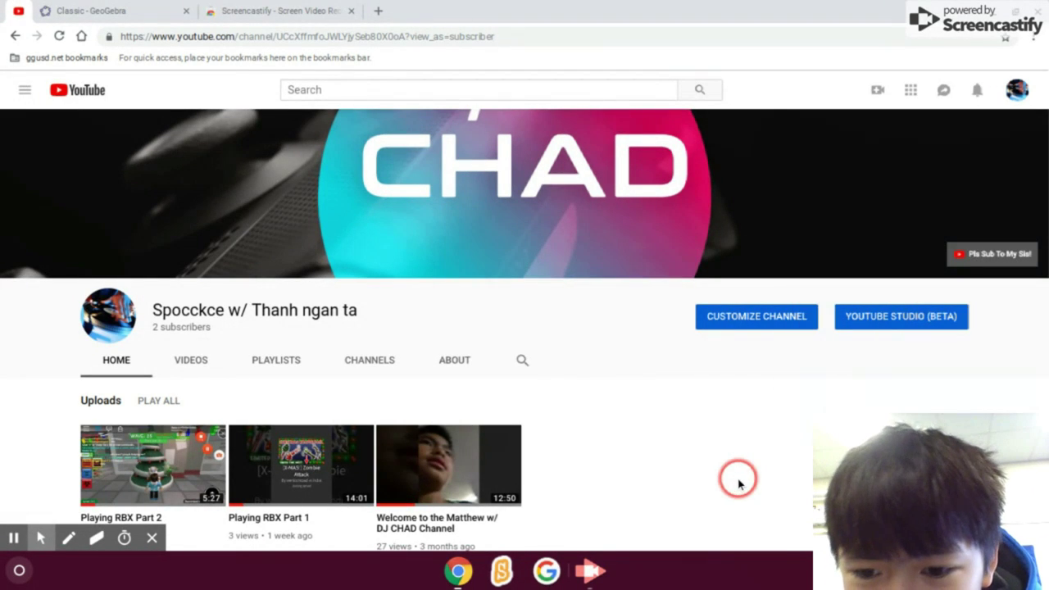
left_click(622, 361)
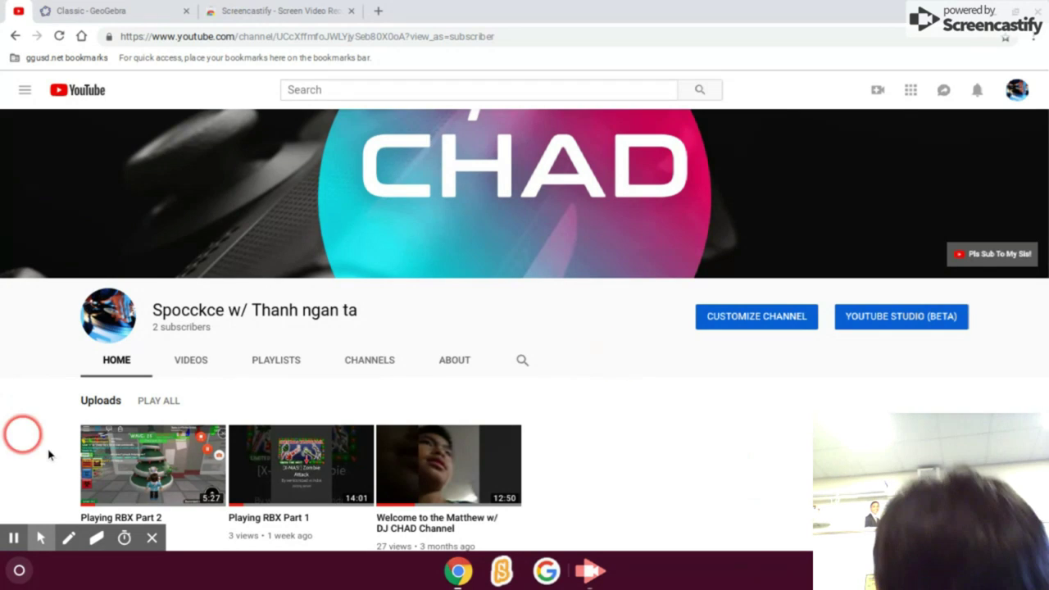
left_click(156, 480)
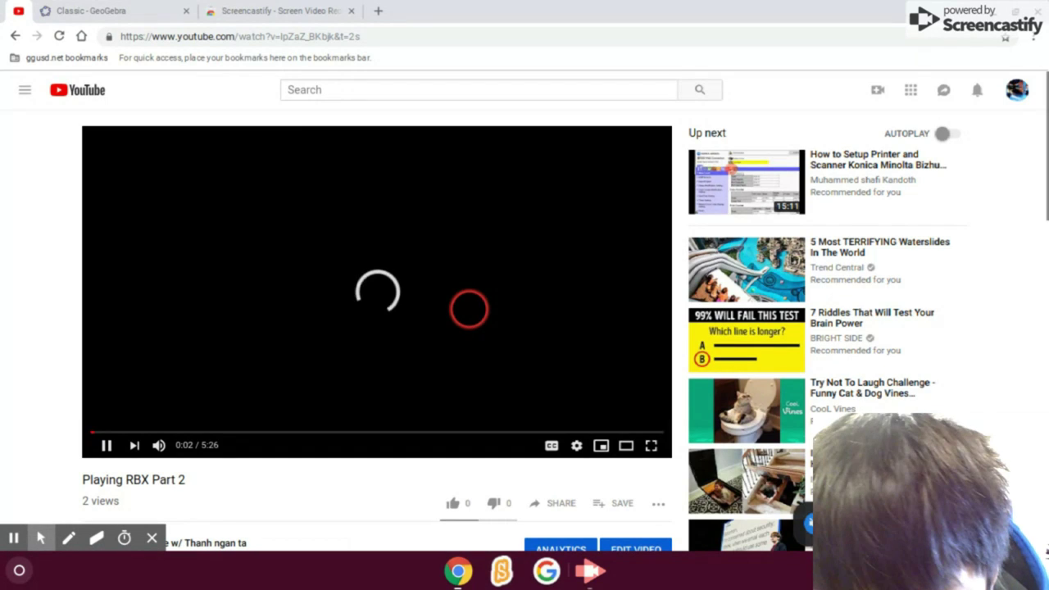
Pause the 'Playing RBX Part 2' video and close the system quick settings.
left_click(299, 338)
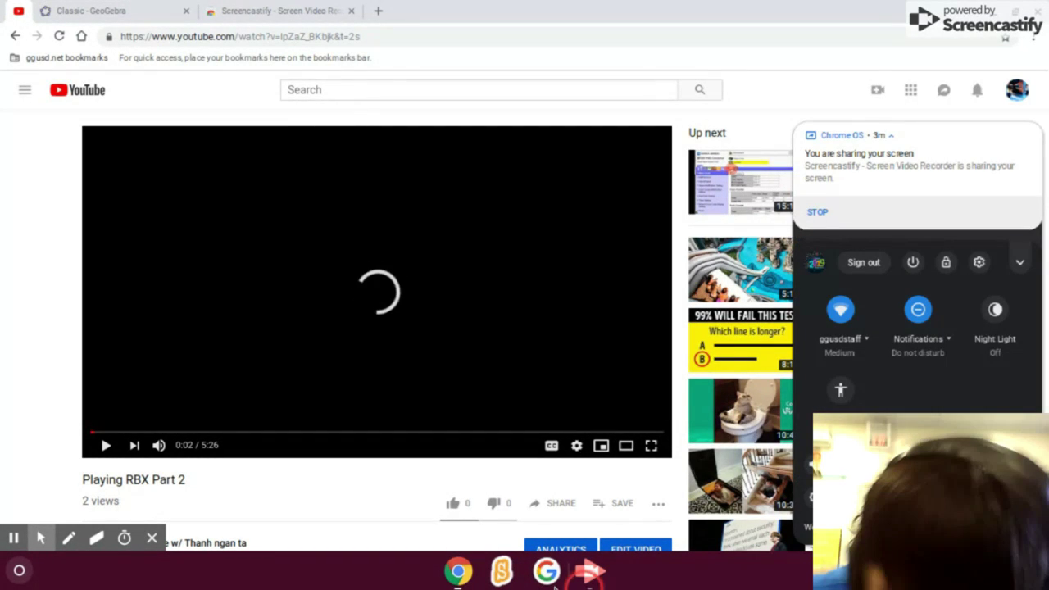
left_click(587, 575)
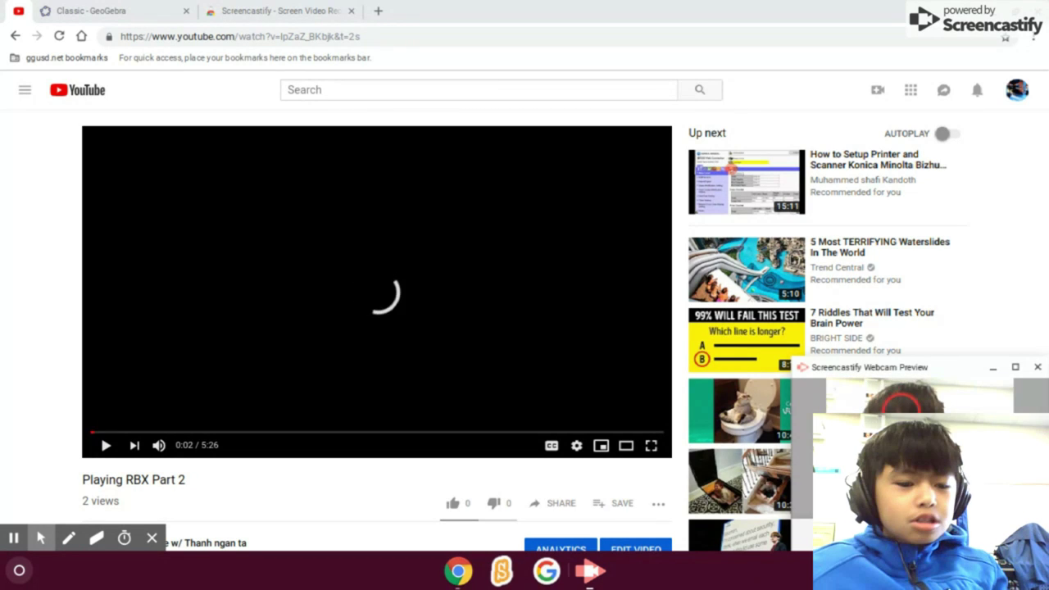
left_click(331, 350)
left_click(196, 6)
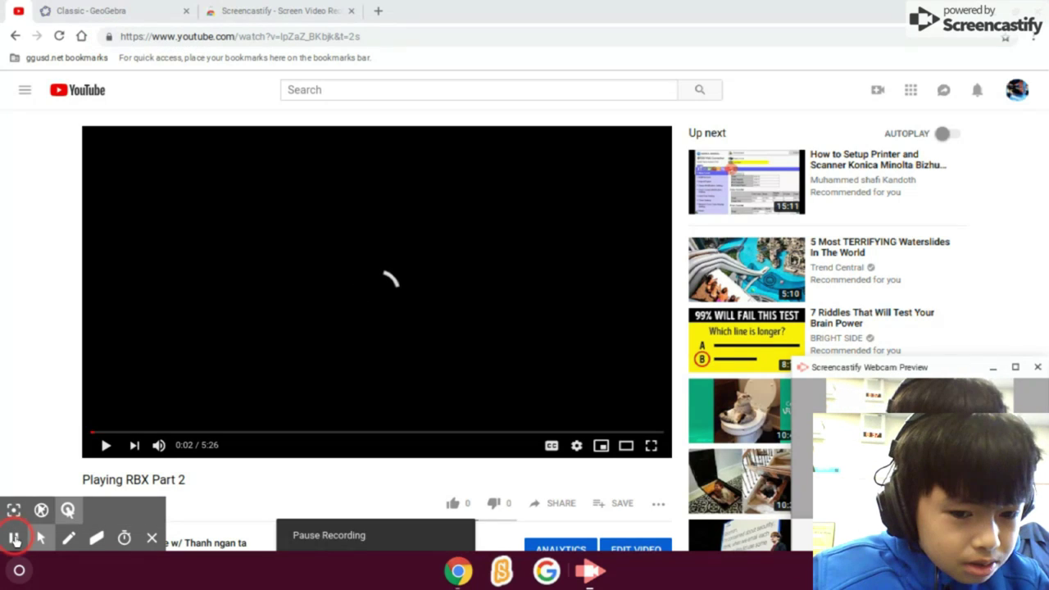
Check the site info popup and Chrome menu, resume playback, and expand the app launcher.
left_click(108, 36)
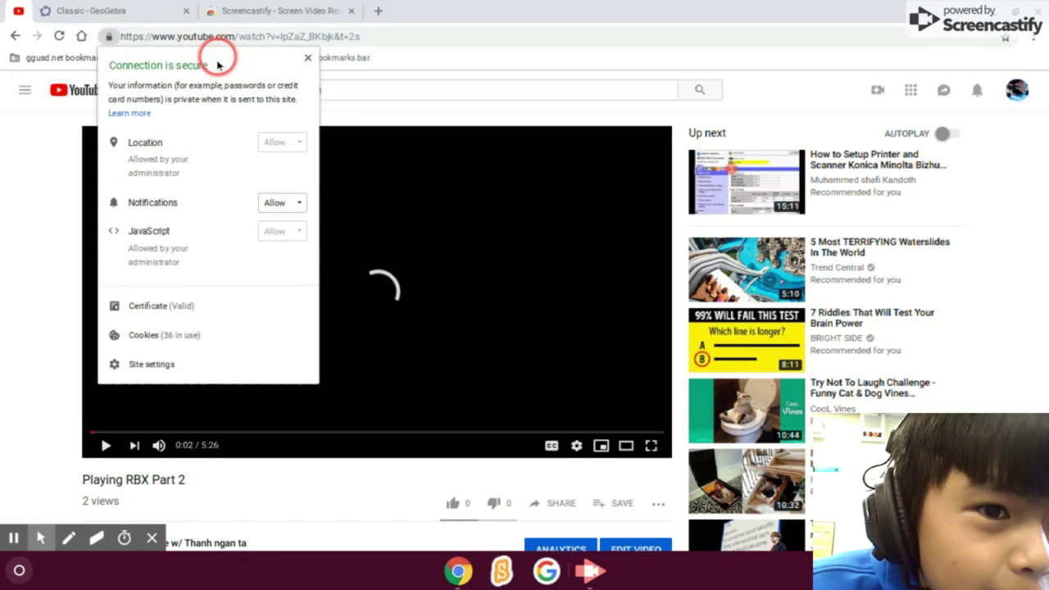
left_click(307, 56)
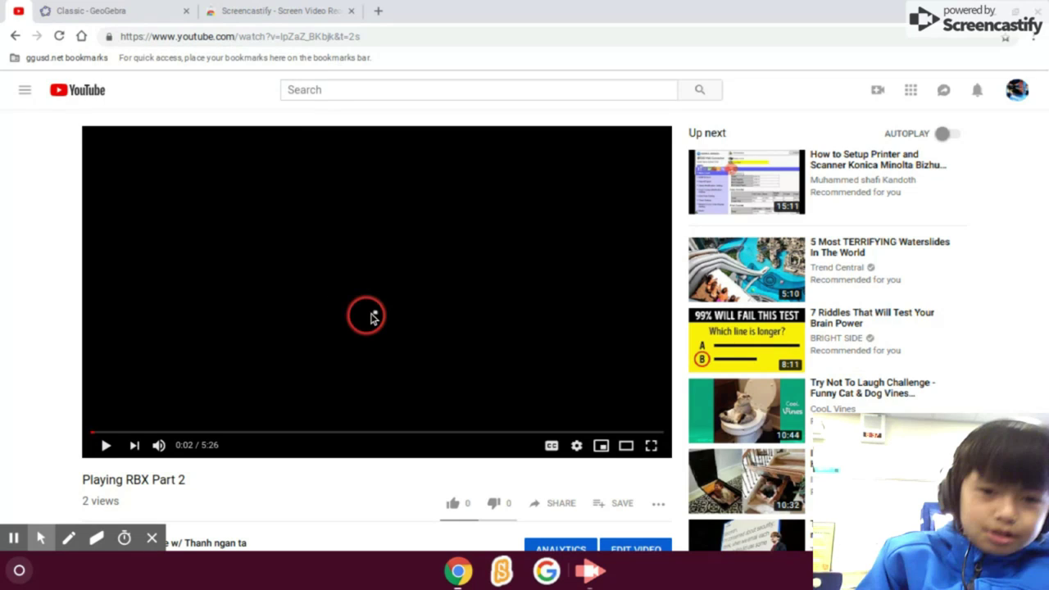
left_click(401, 277)
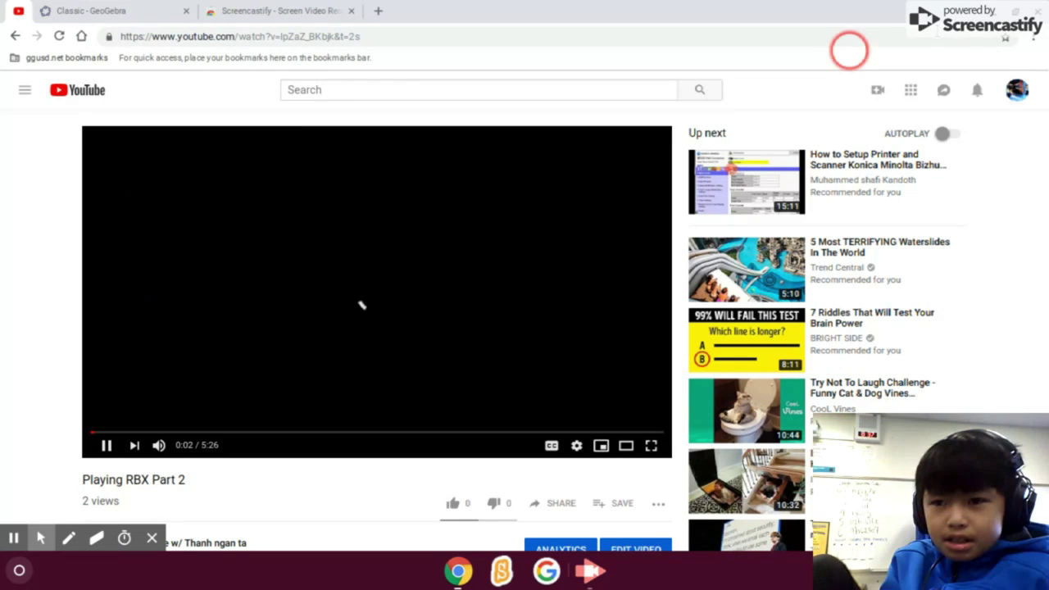
left_click(1038, 46)
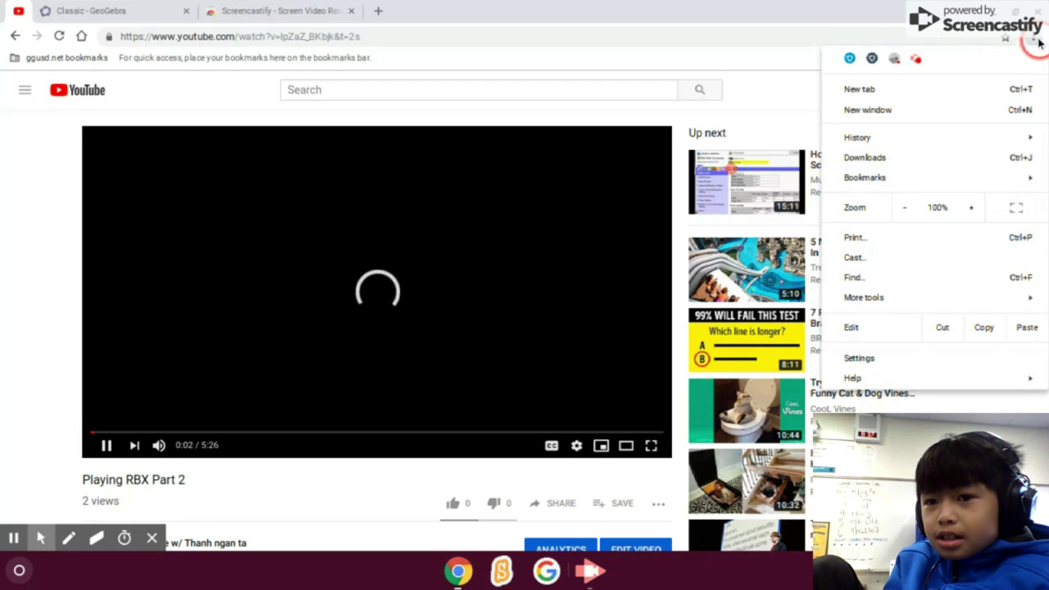
left_click(884, 106)
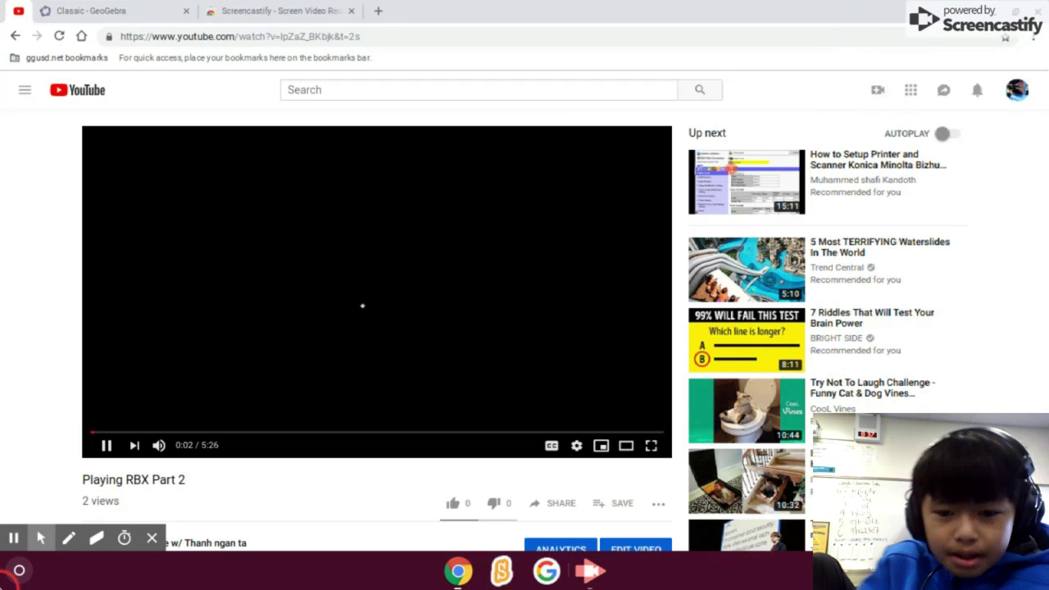
left_click(7, 580)
left_click(528, 456)
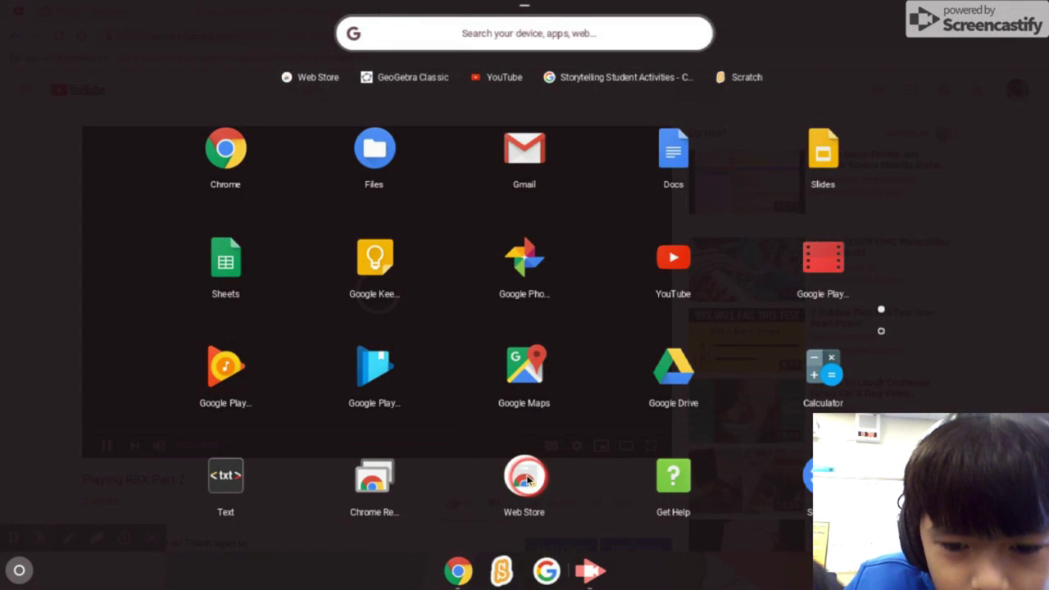
Launch the Web Store app from the launcher after dismissing its context menu.
right_click(532, 479)
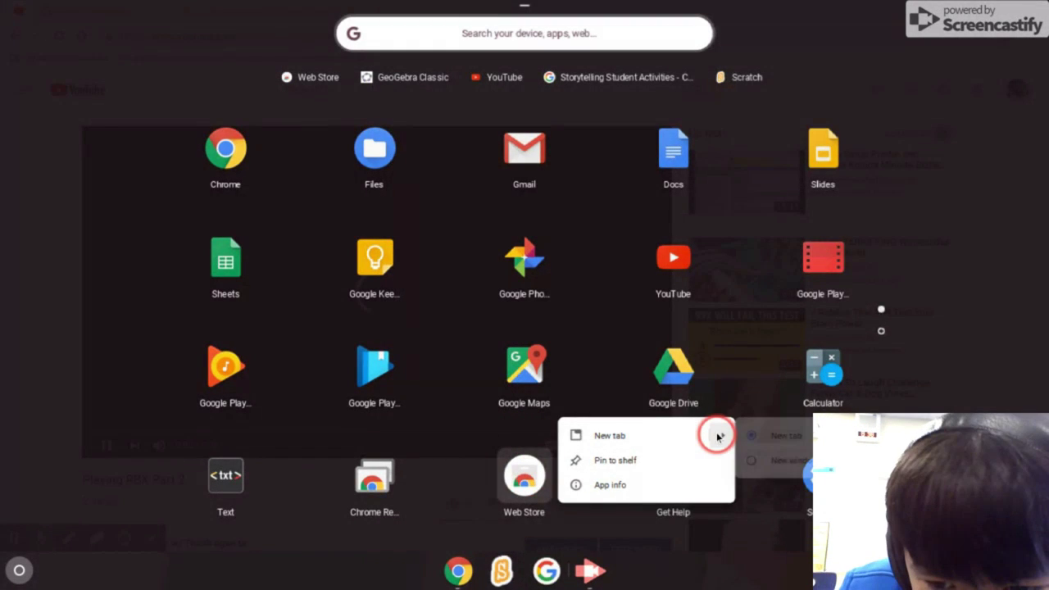
left_click(507, 451)
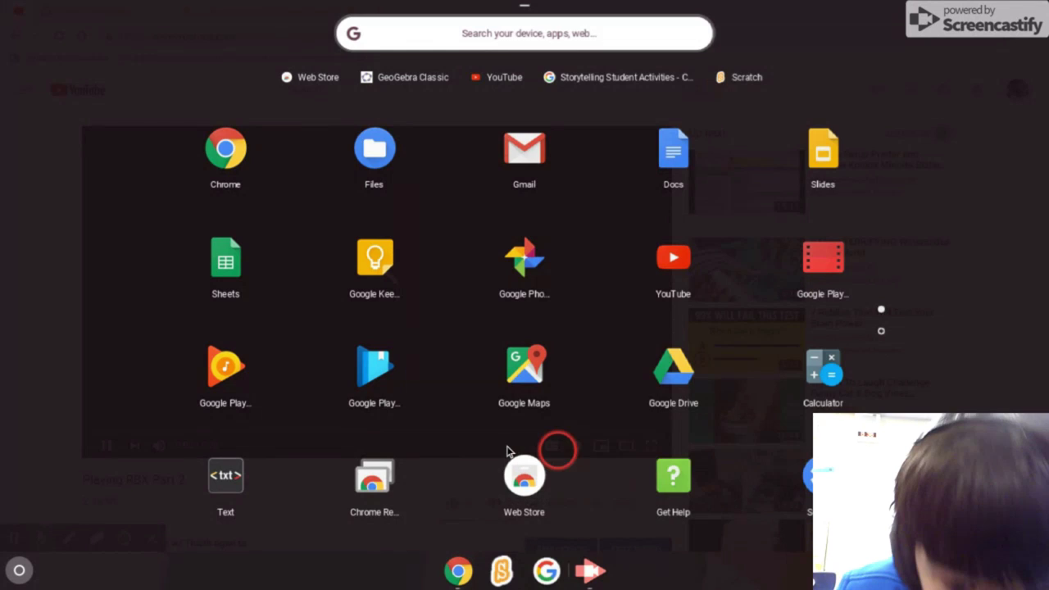
left_click(533, 473)
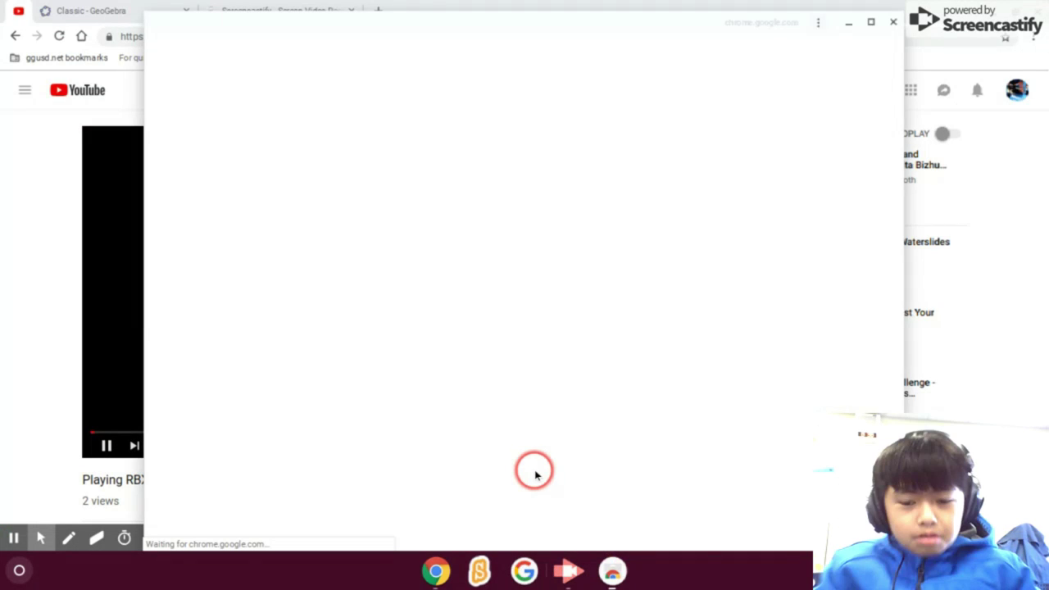
Search the Chrome Web Store for 'Adblock Plus'.
left_click(809, 127)
left_click(791, 214)
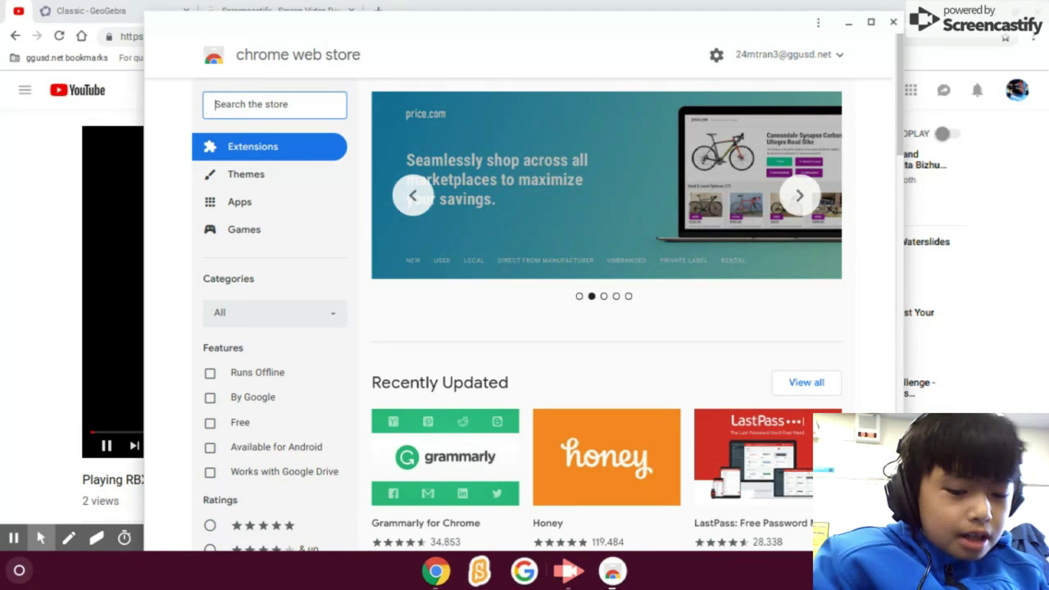
type("Adb")
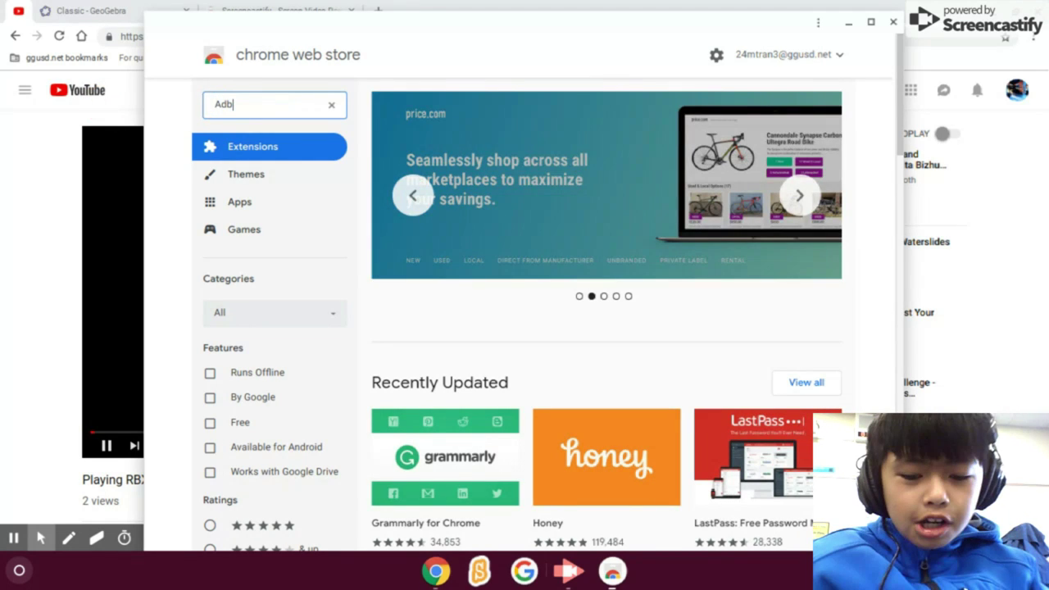
type("lock Plu")
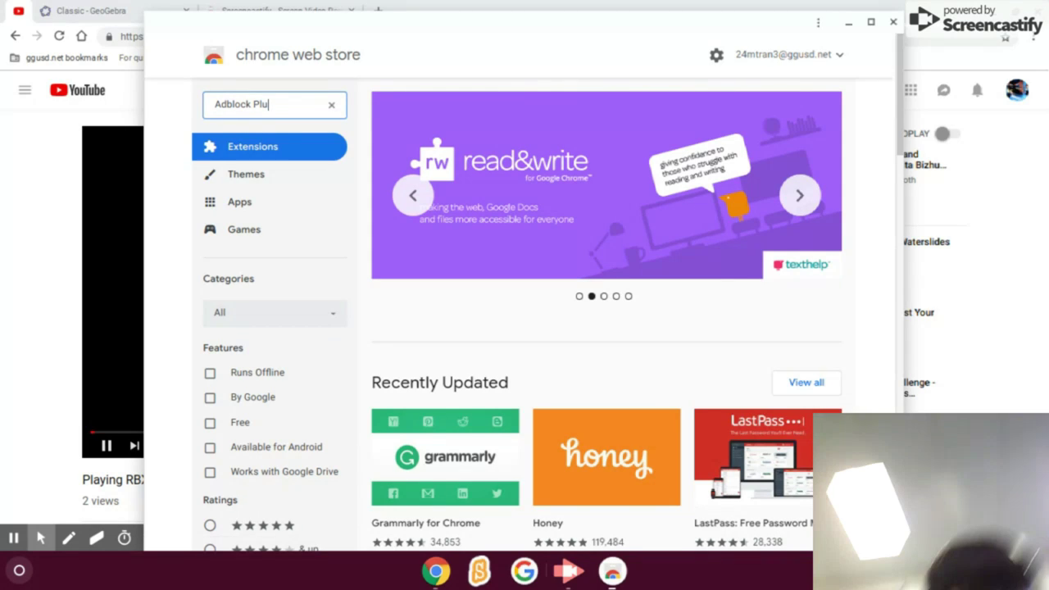
type("s")
key("Return")
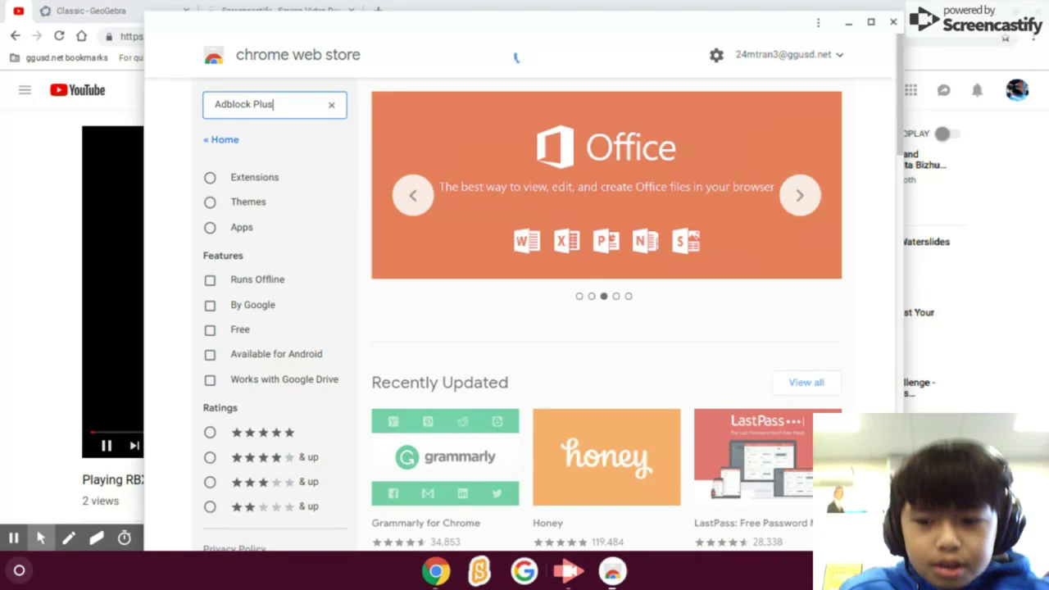
Click in the search results and on shelf icons at the bottom of the screen.
left_click(674, 378)
left_click(758, 58)
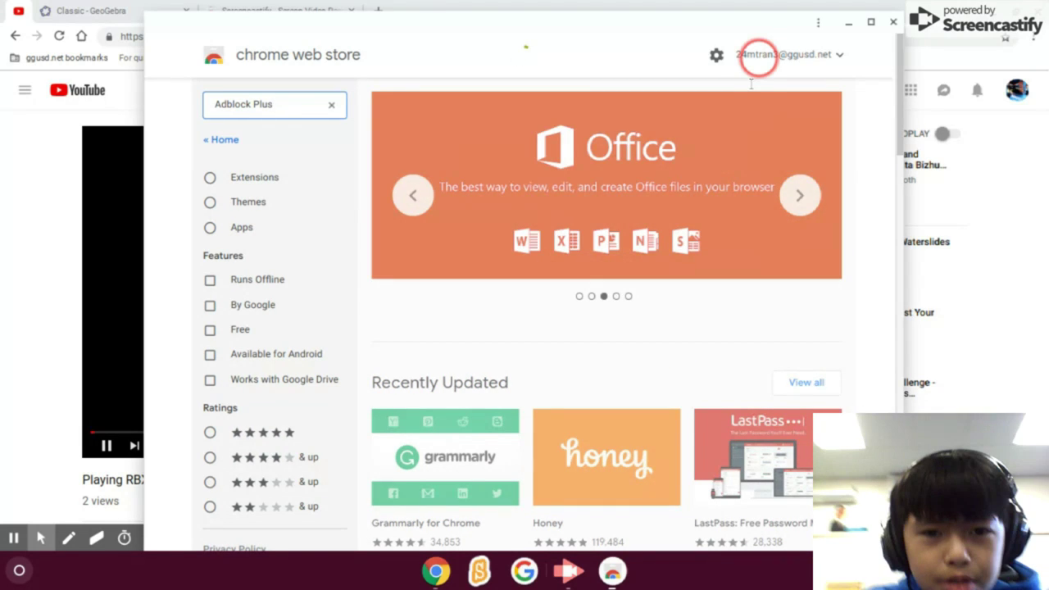
left_click(611, 577)
left_click(571, 574)
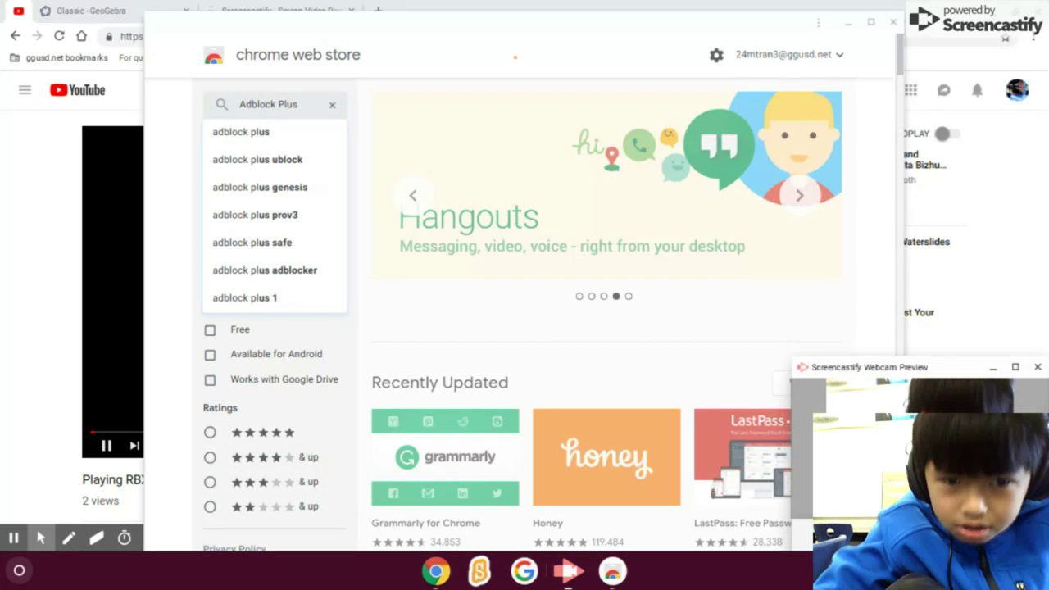
left_click(602, 571)
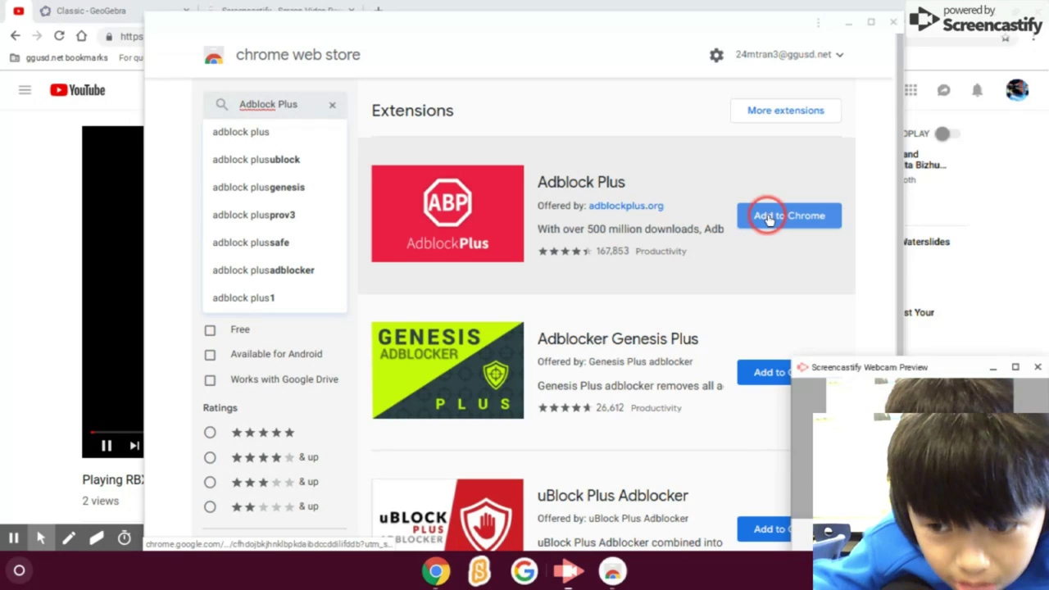
Add Adblock Plus to Chrome, confirm Add extension, and close the Web Store window.
left_click(769, 220)
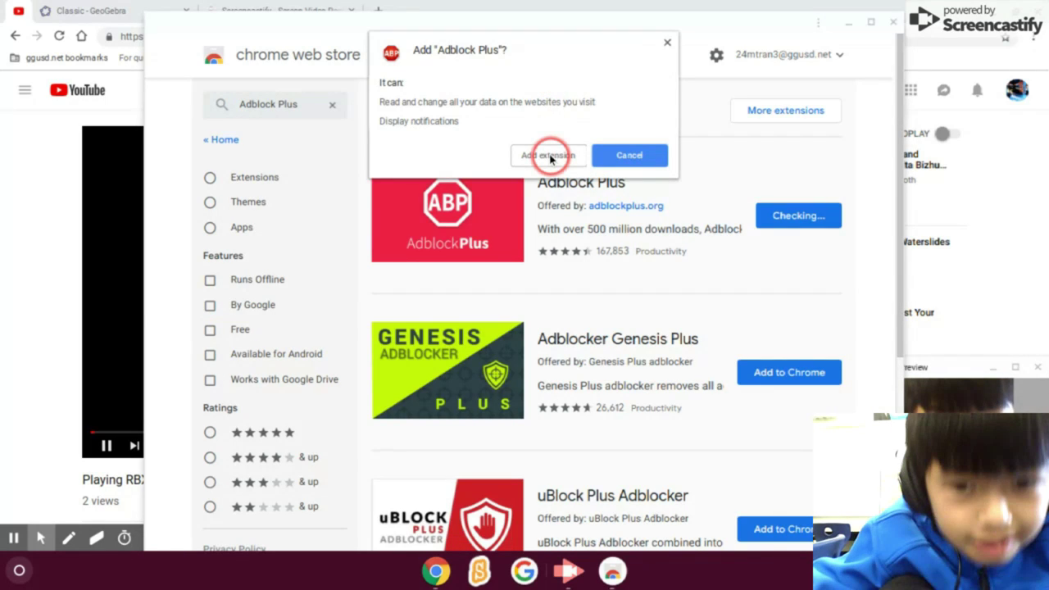
left_click(550, 156)
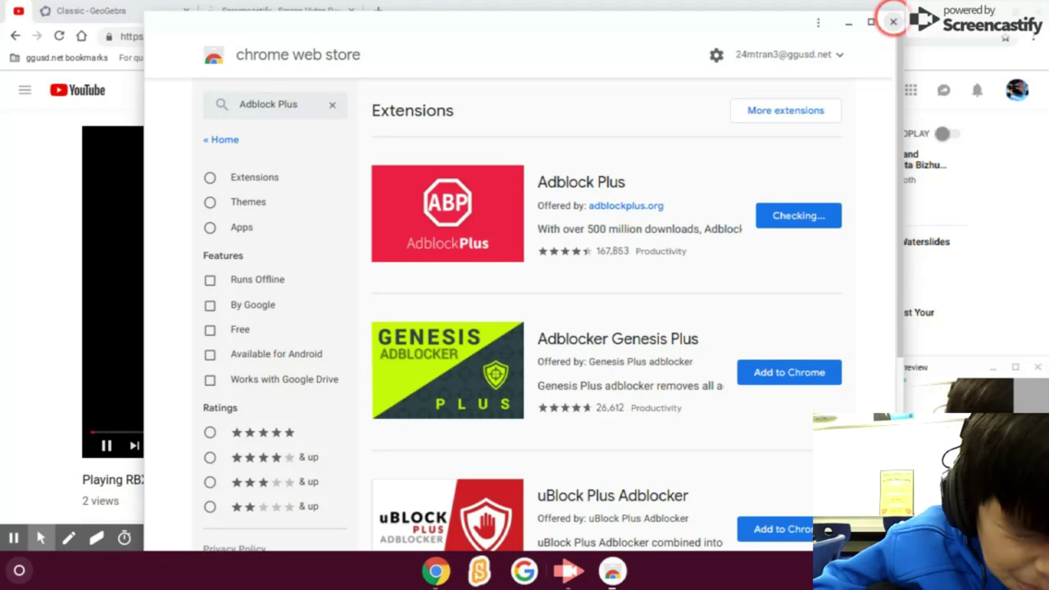
left_click(893, 22)
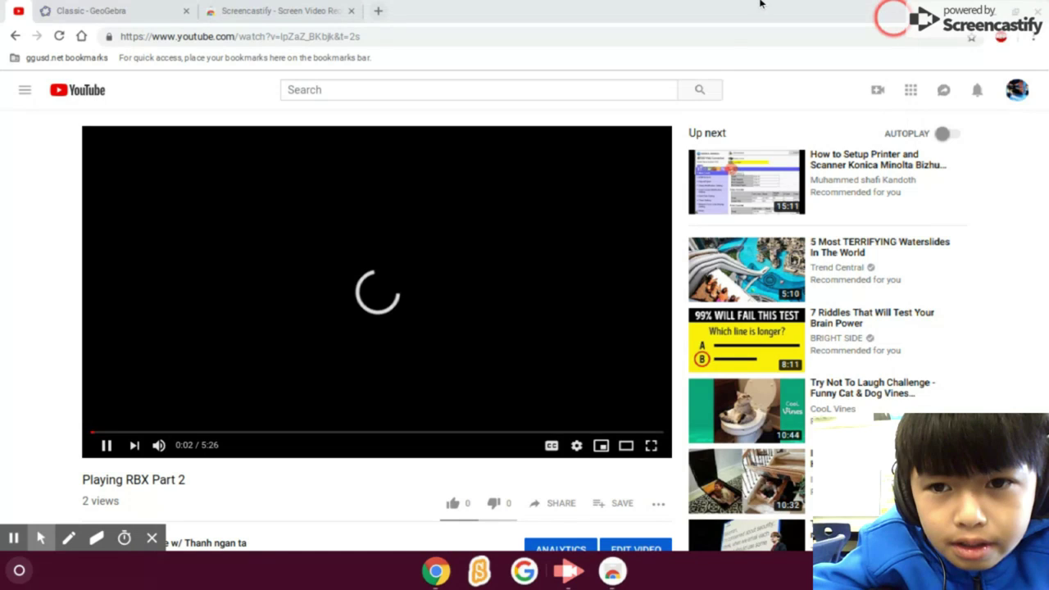
Confirm Adblock Plus, close its success tab, then reopen and close the Web Store window.
left_click(1000, 54)
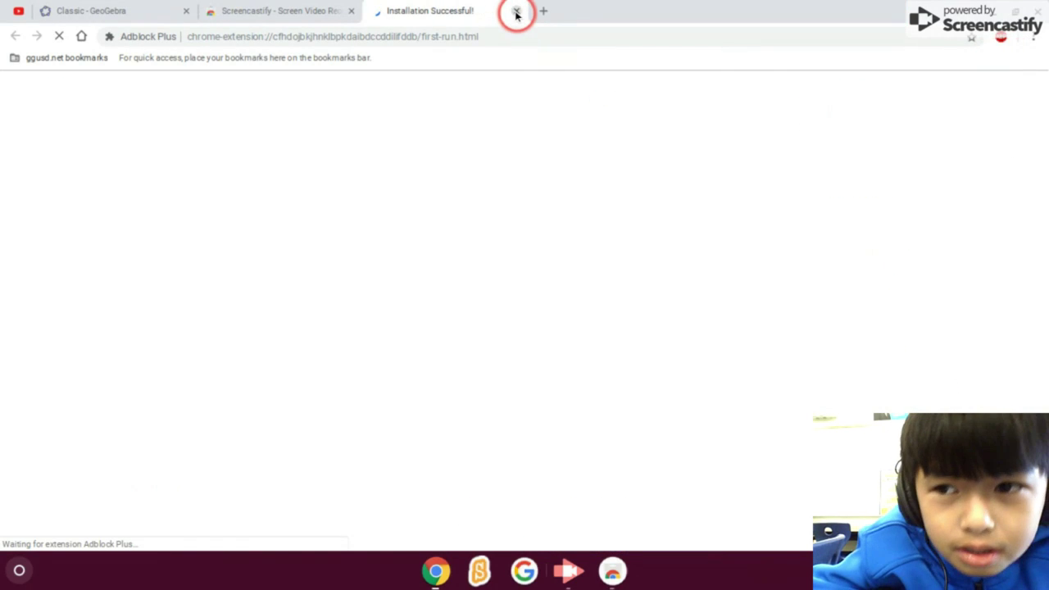
left_click(516, 13)
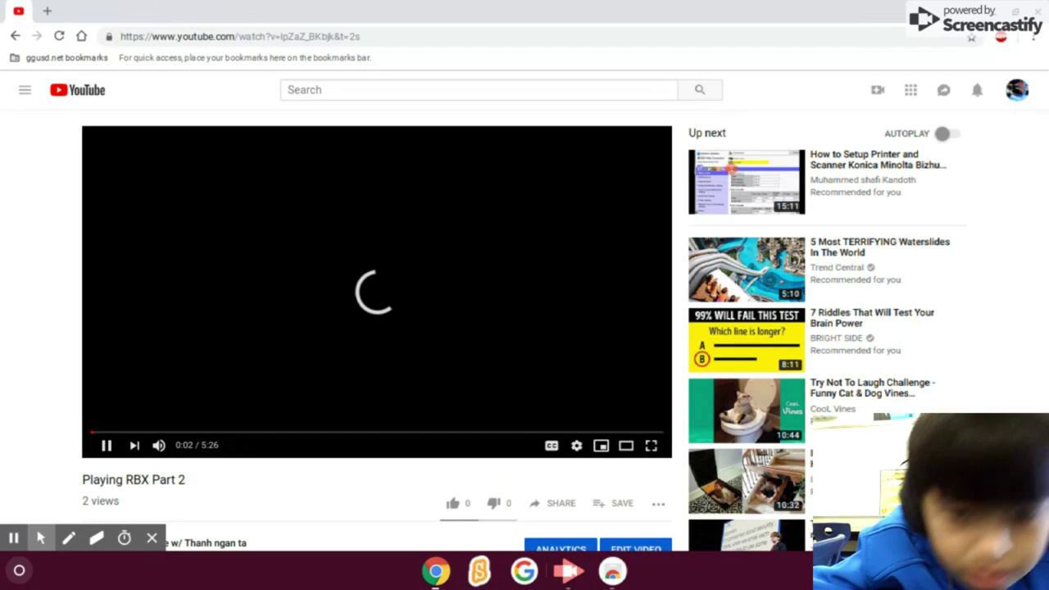
left_click(713, 581)
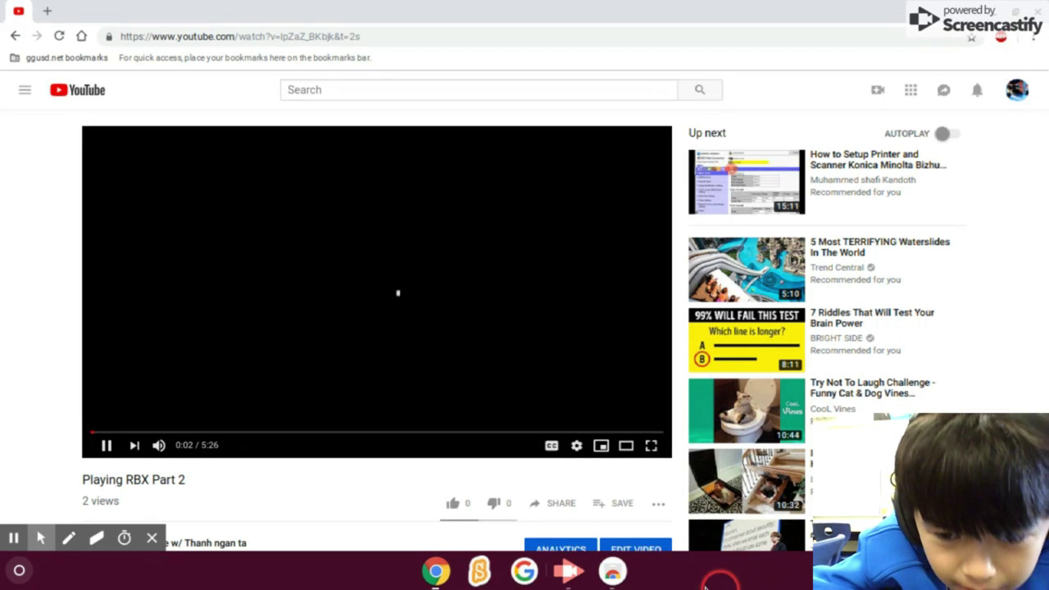
left_click(613, 571)
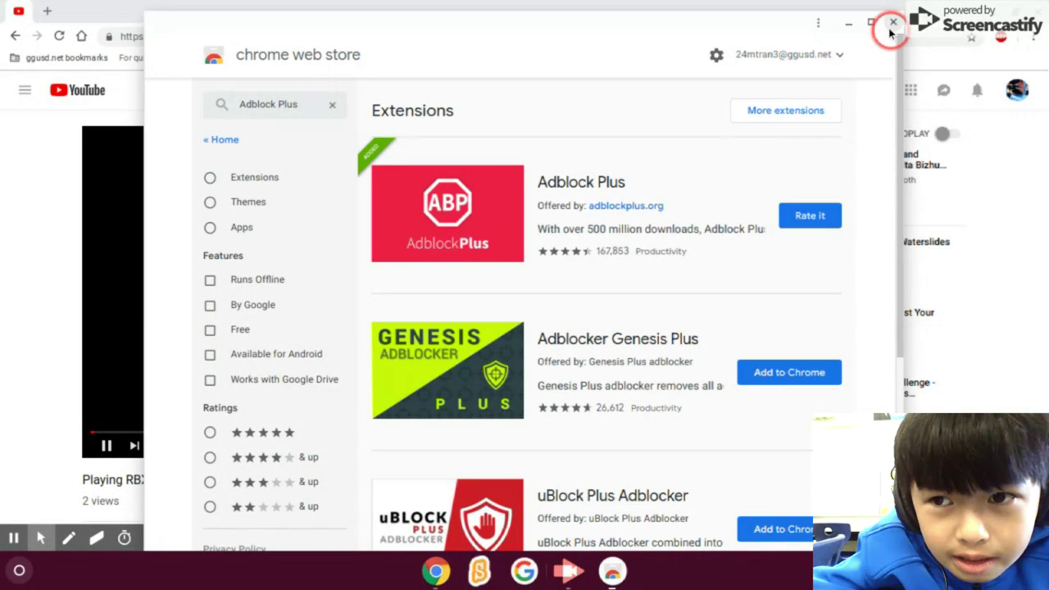
left_click(47, 10)
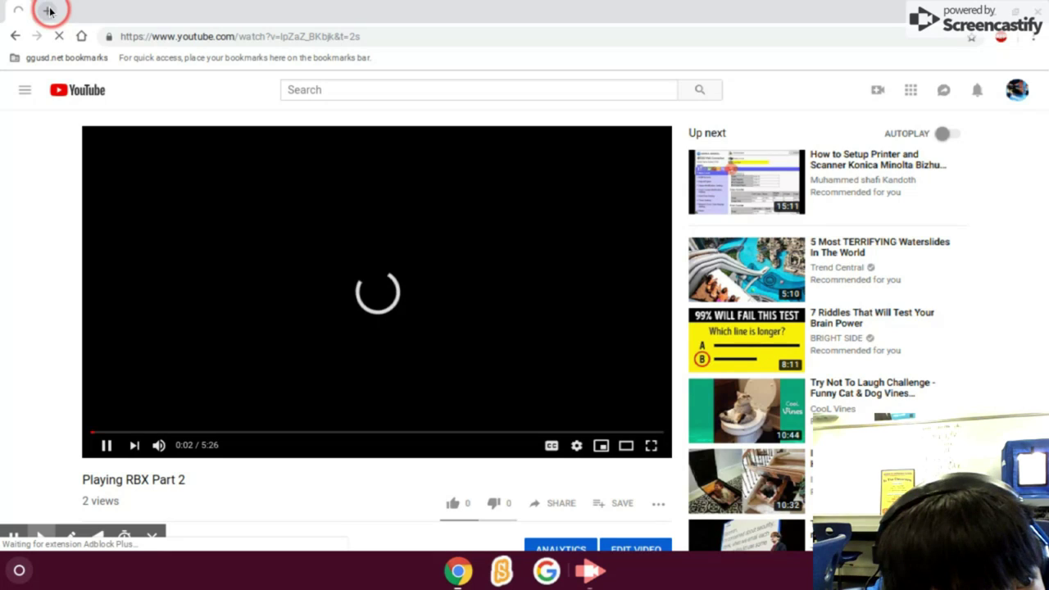
Open a new tab and close the old video tab.
left_click(49, 11)
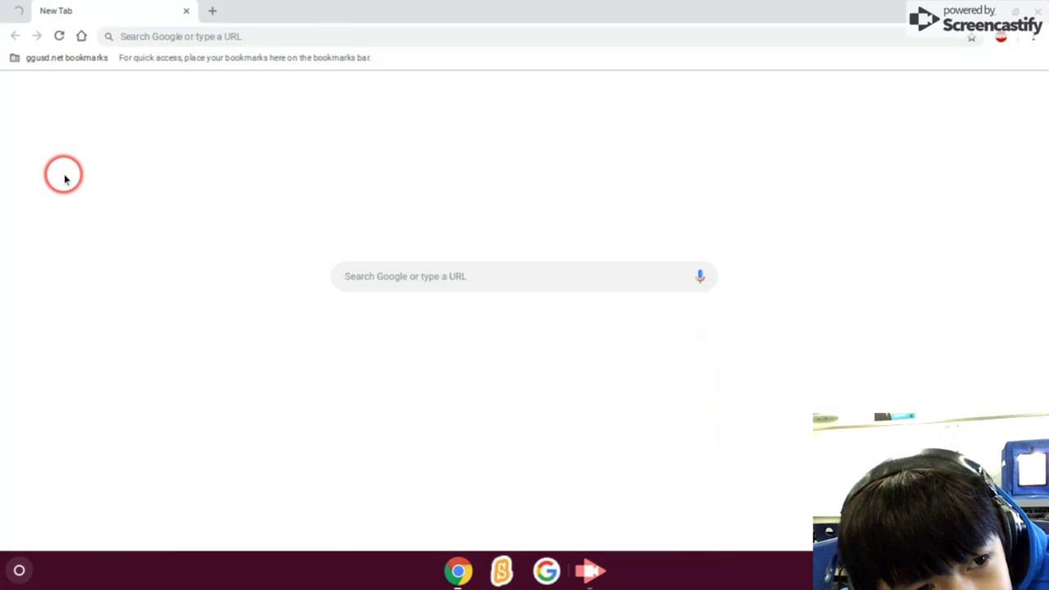
right_click(16, 19)
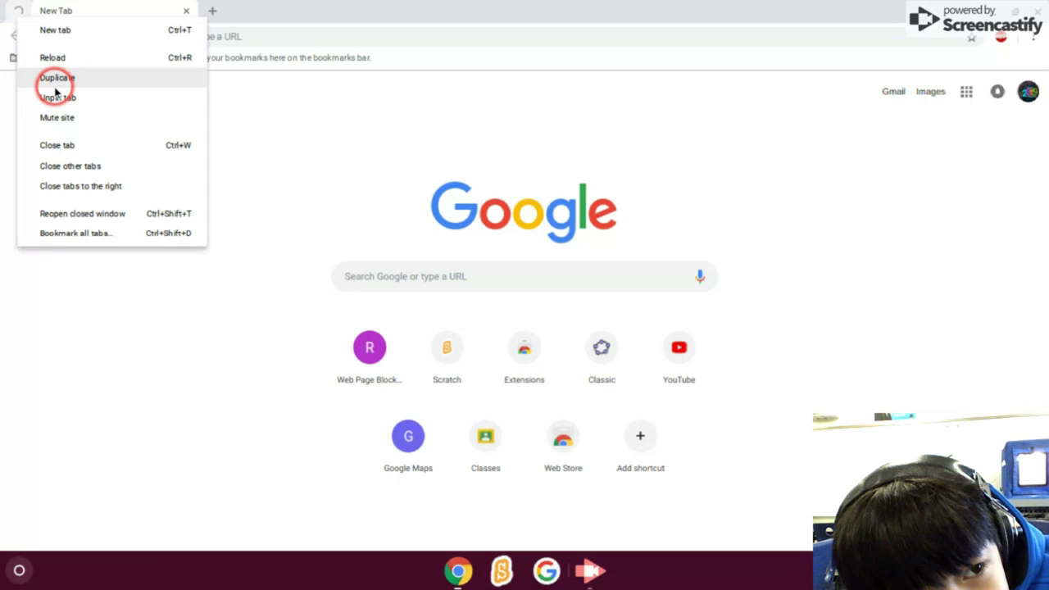
left_click(58, 145)
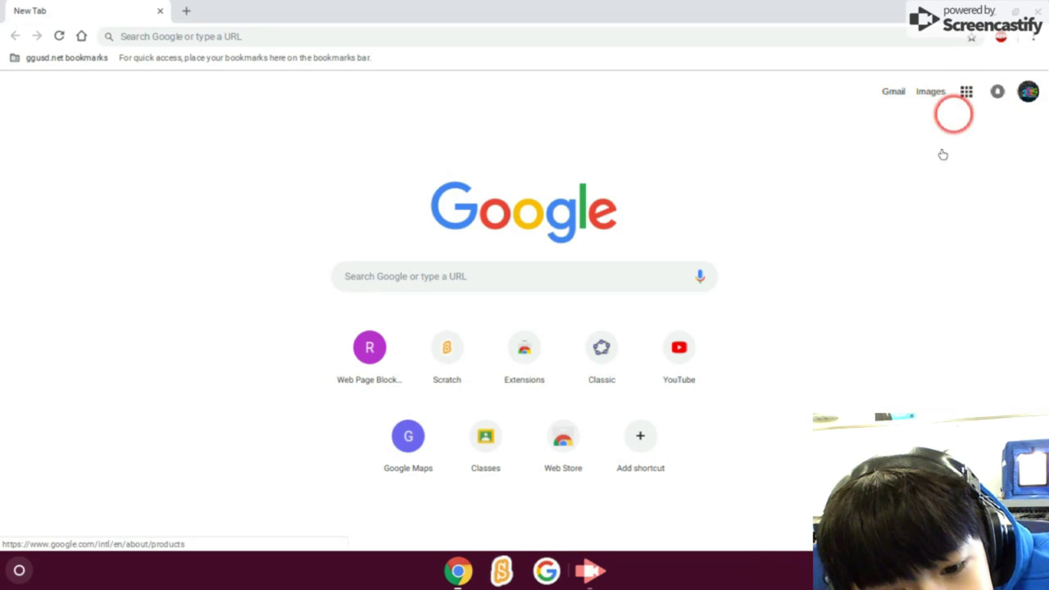
Go to YouTube's home page from the Google apps grid.
left_click(966, 91)
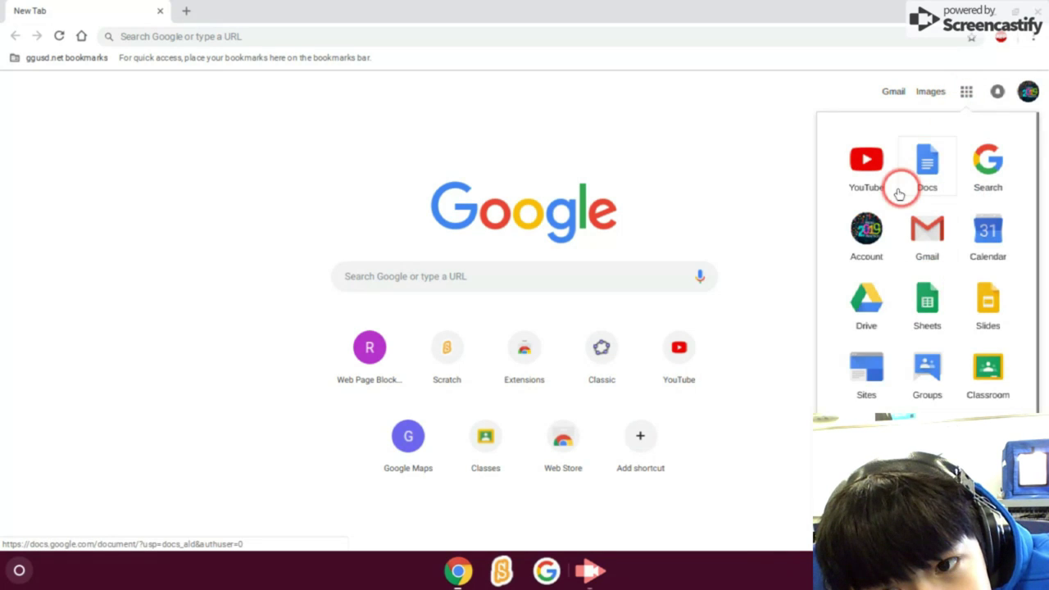
left_click(867, 174)
left_click(586, 571)
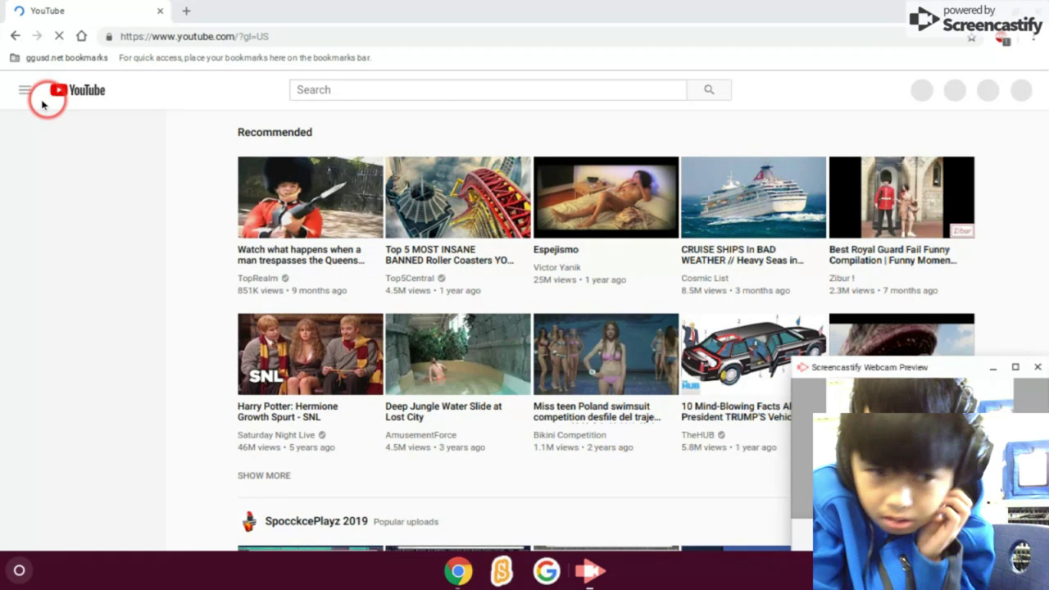
Show and then hide YouTube's navigation guide.
left_click(27, 91)
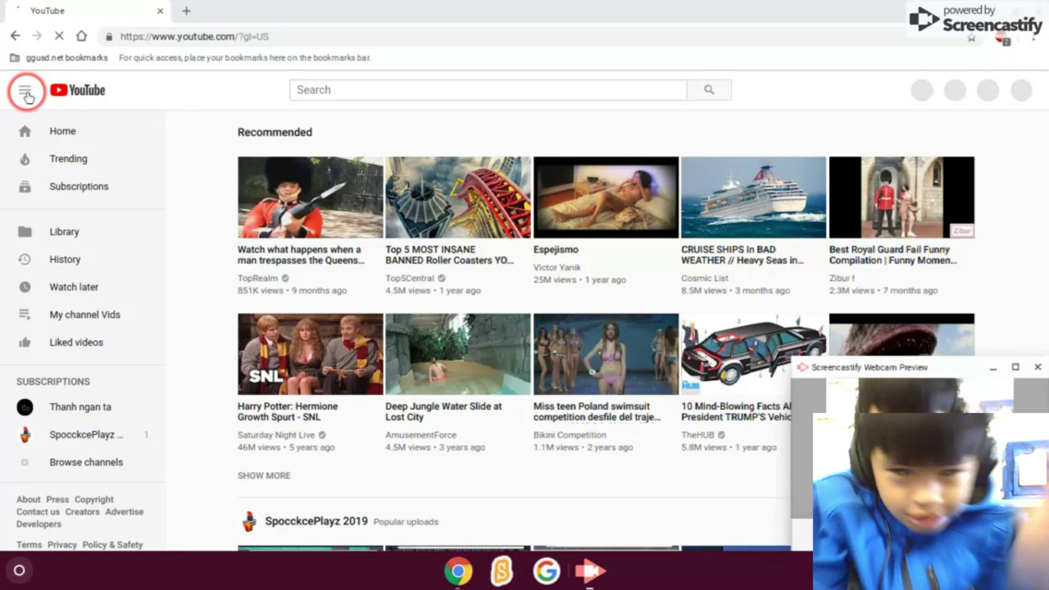
left_click(27, 96)
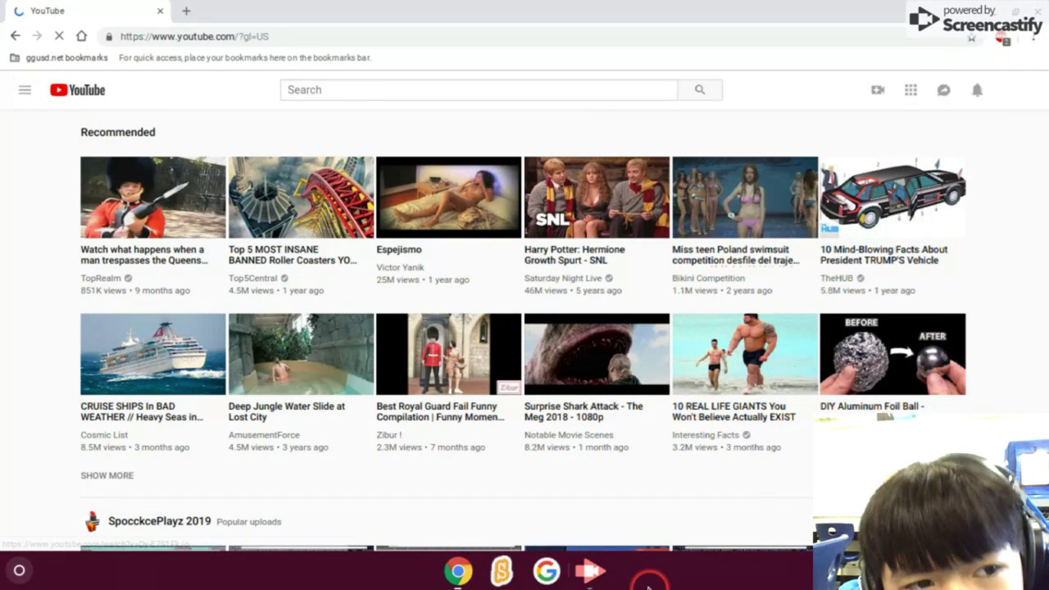
left_click(579, 557)
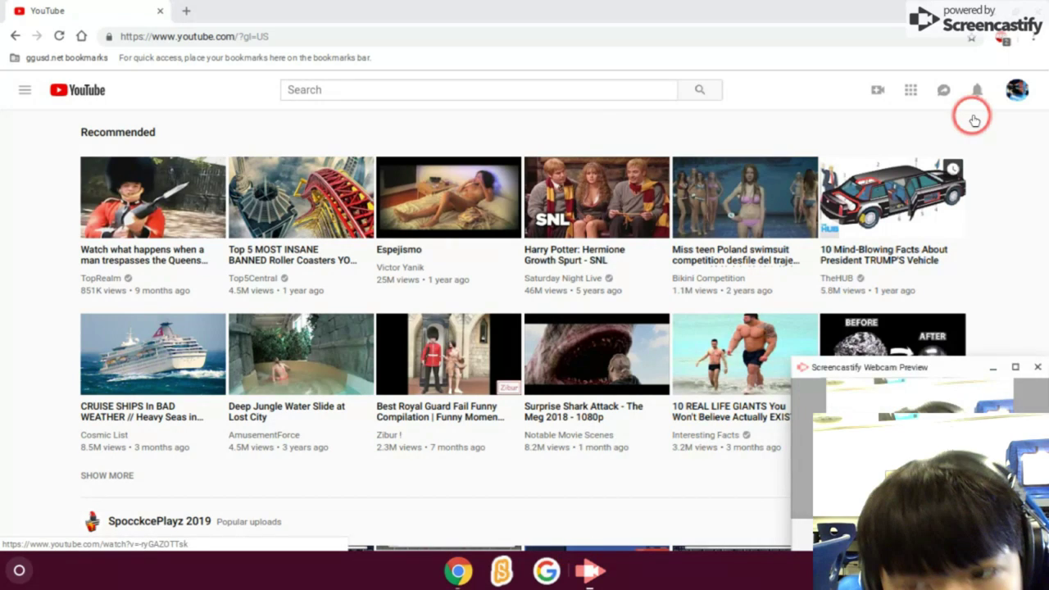
Go to My channel from the account avatar menu.
left_click(1020, 98)
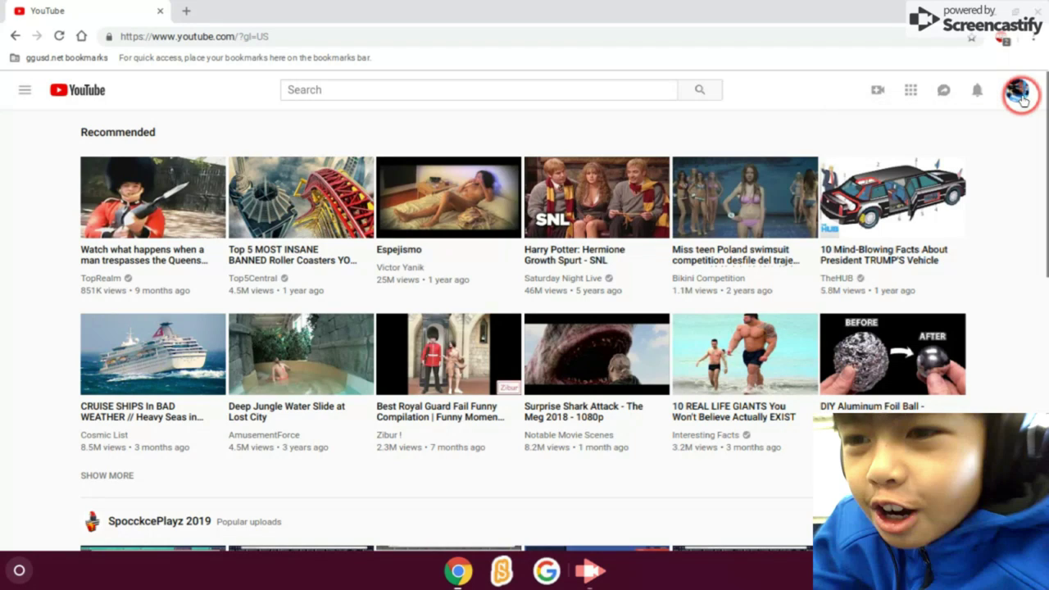
left_click(1021, 98)
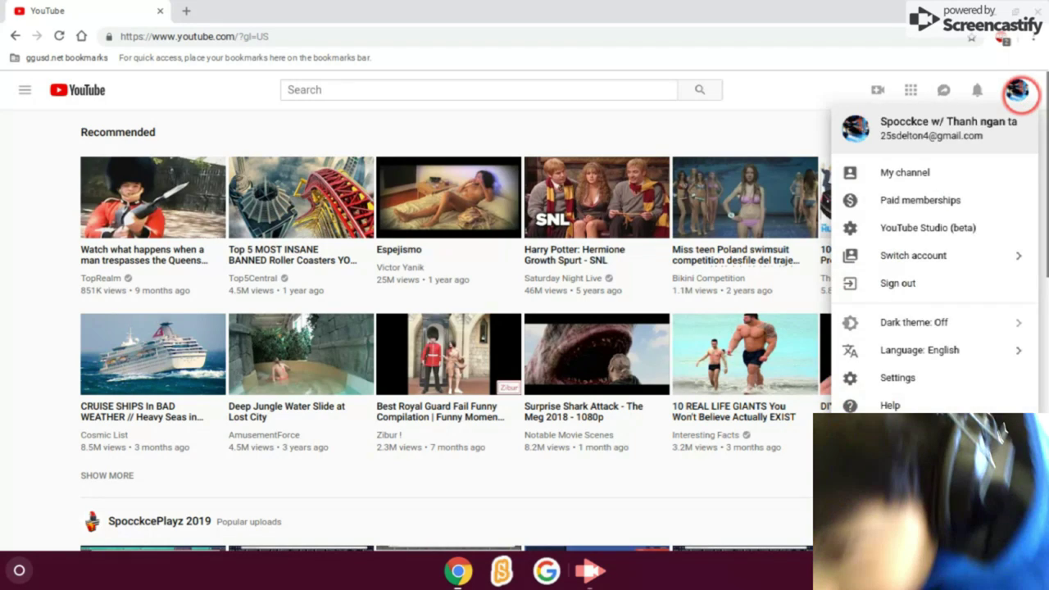
left_click(941, 178)
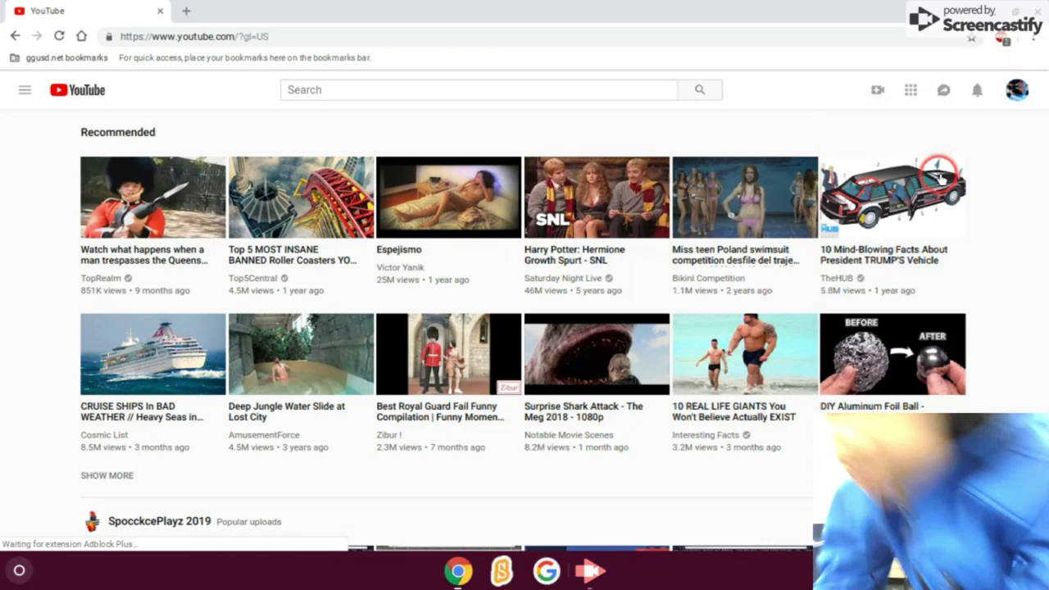
left_click(614, 555)
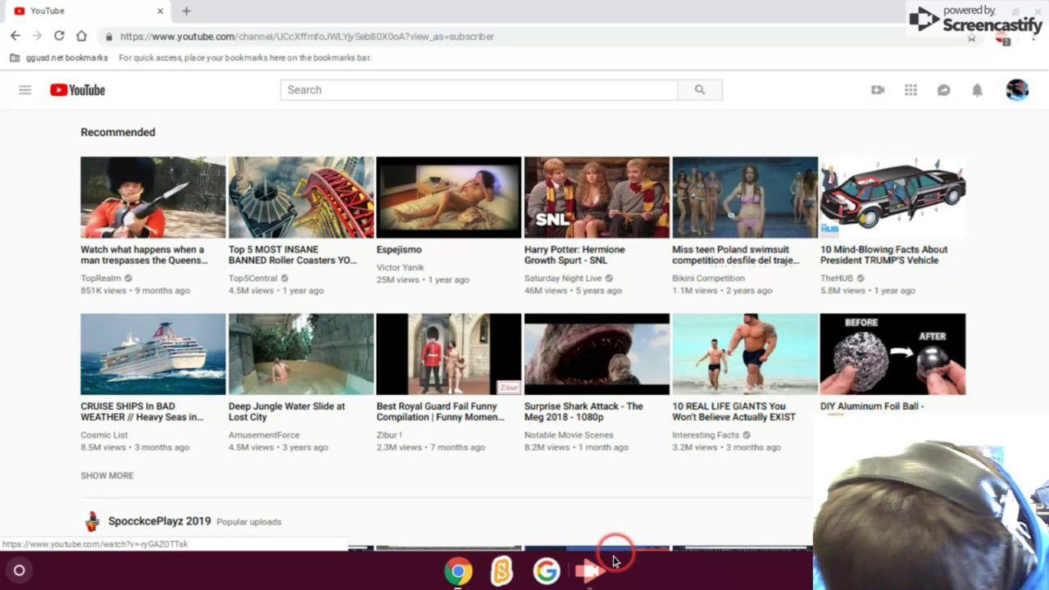
Let the channel page load to show its three uploads and two subscribed channels.
left_click(593, 577)
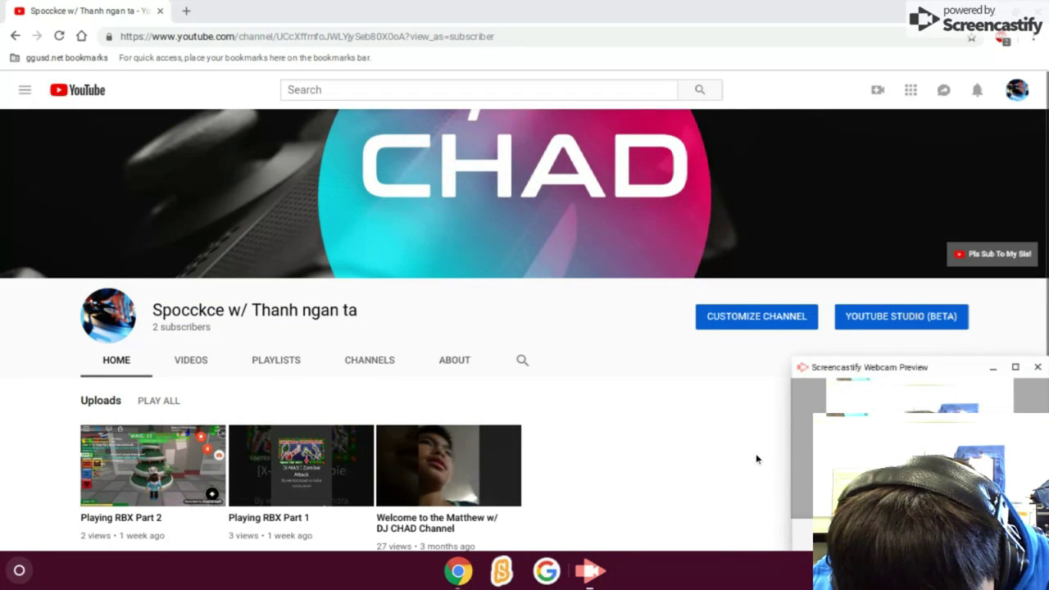
left_click(632, 423)
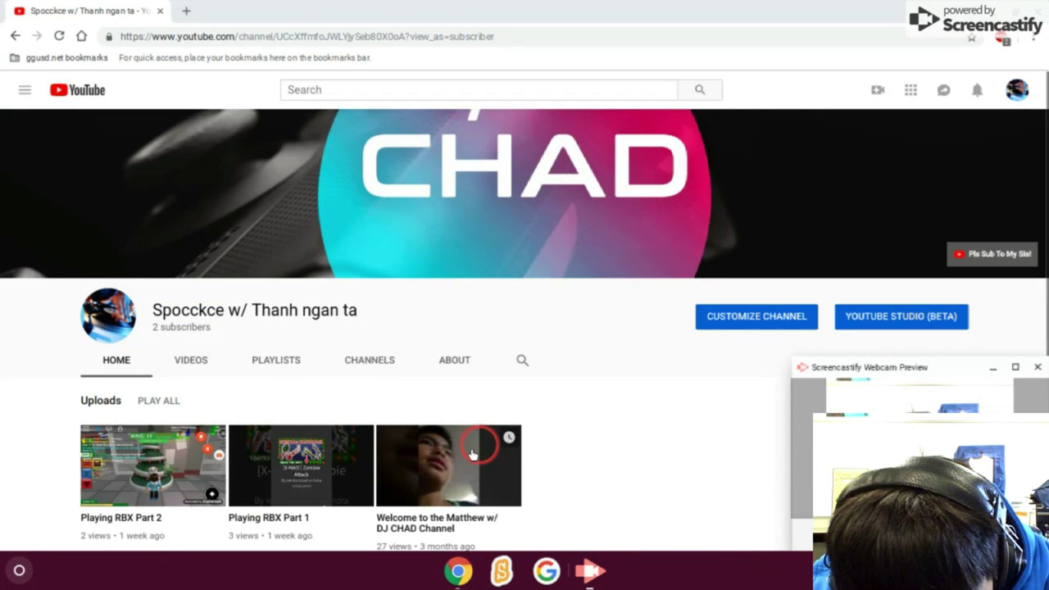
left_click(450, 456)
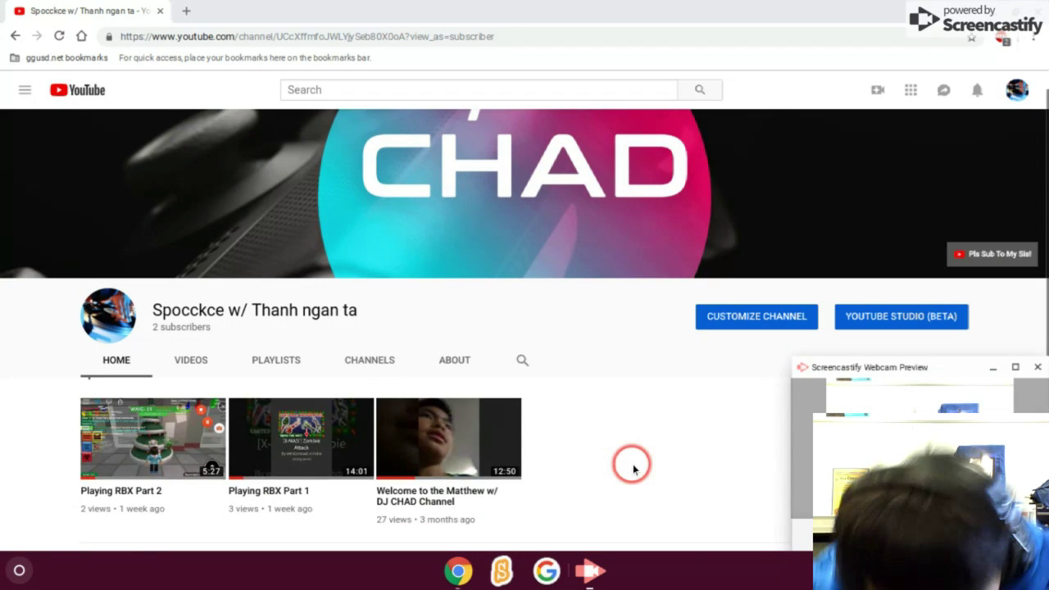
scroll(632, 469, "down", 2)
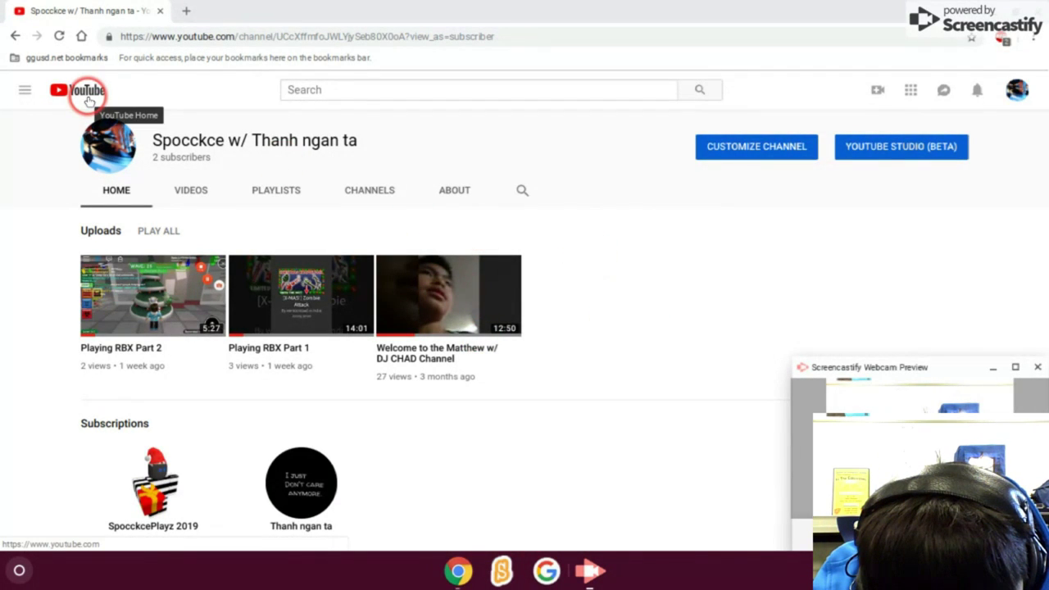
Choose Upload video from the Create camera menu to reach the upload page.
left_click(881, 91)
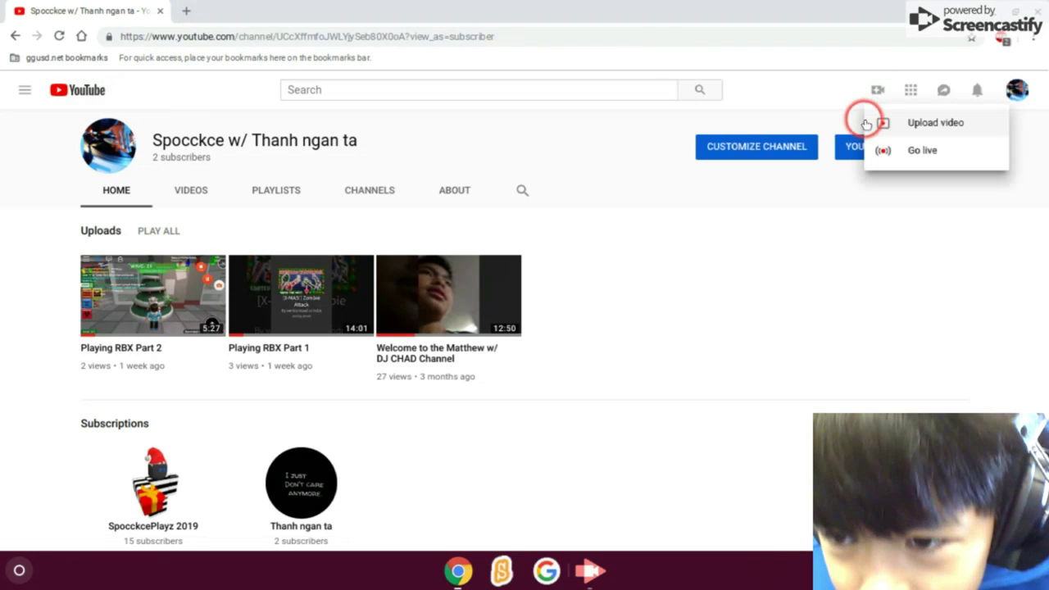
left_click(885, 122)
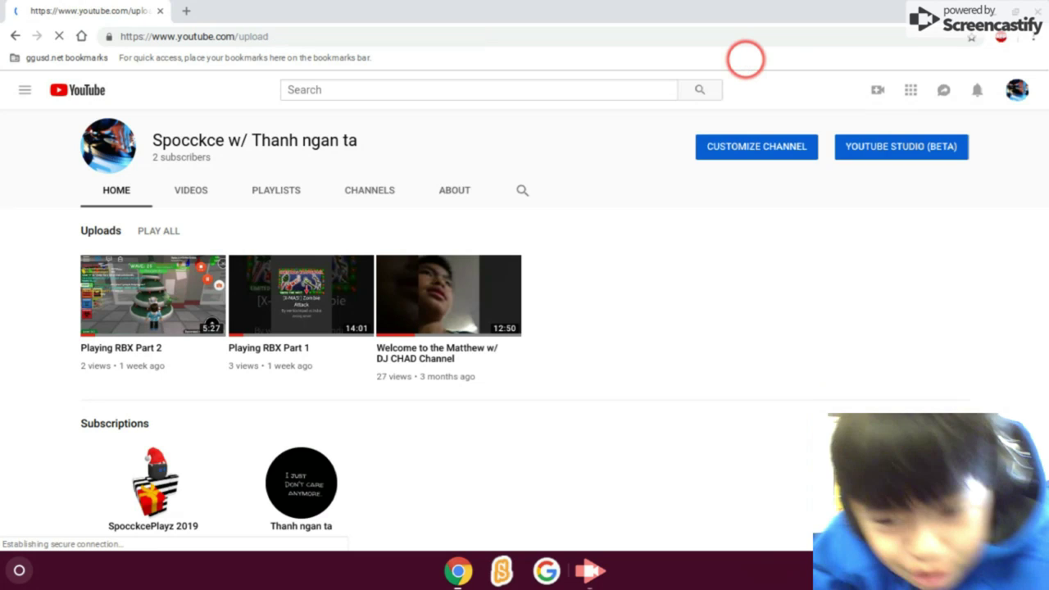
left_click(590, 571)
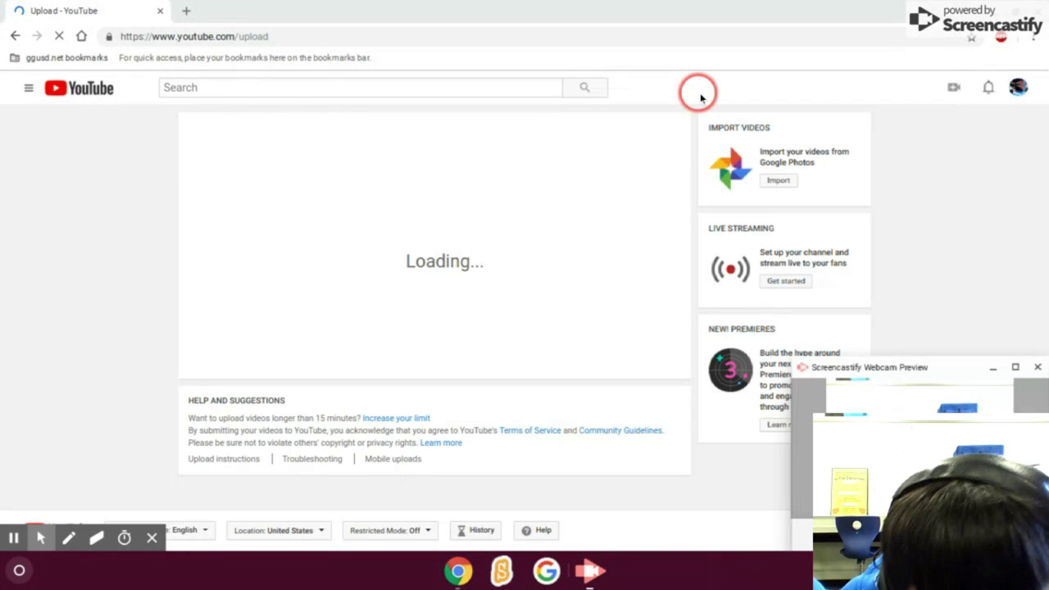
left_click(698, 93)
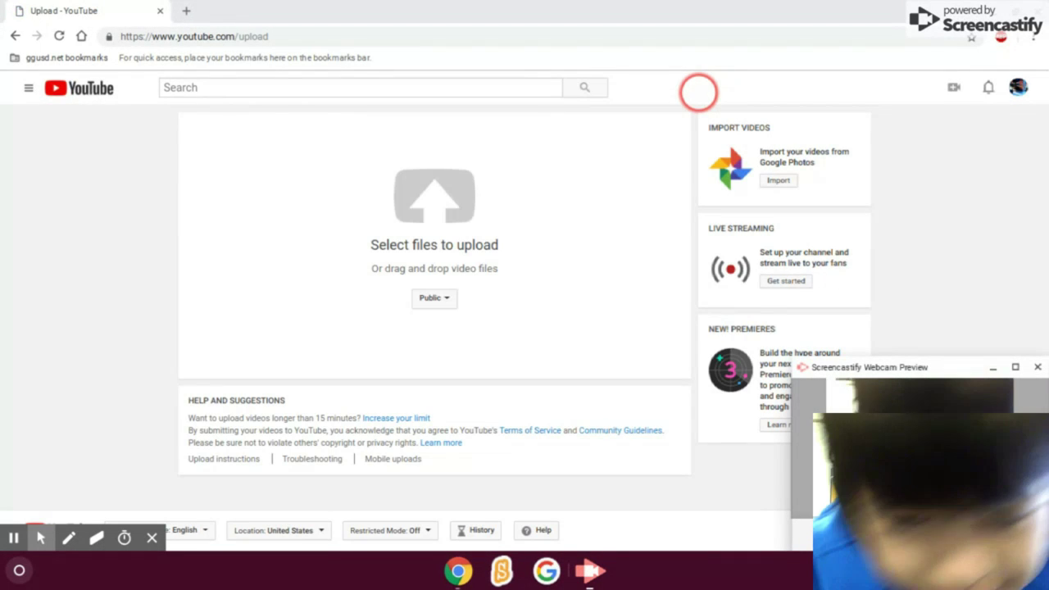